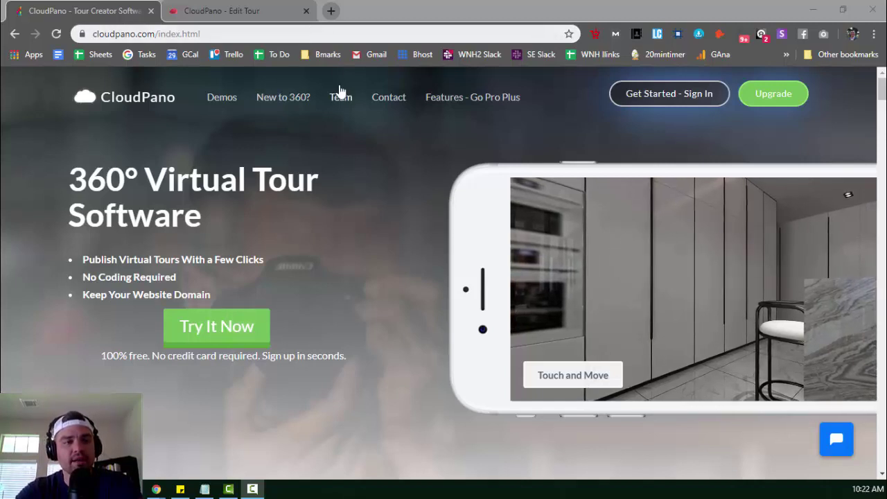
# Scroll through the CloudPano homepage's demo tours and feature sections, then return to the top.
pyautogui.scroll(-2, 369, 135)
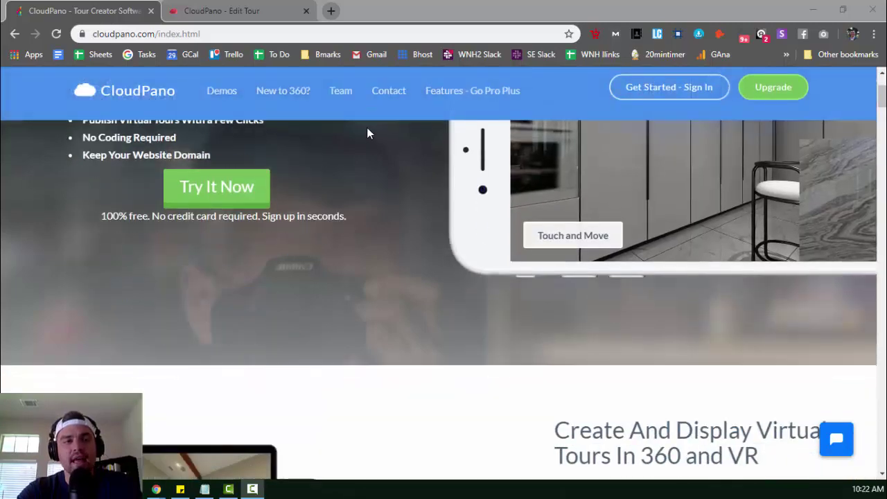
pyautogui.scroll(-4, 369, 134)
pyautogui.scroll(-3, 367, 138)
pyautogui.scroll(-4, 359, 143)
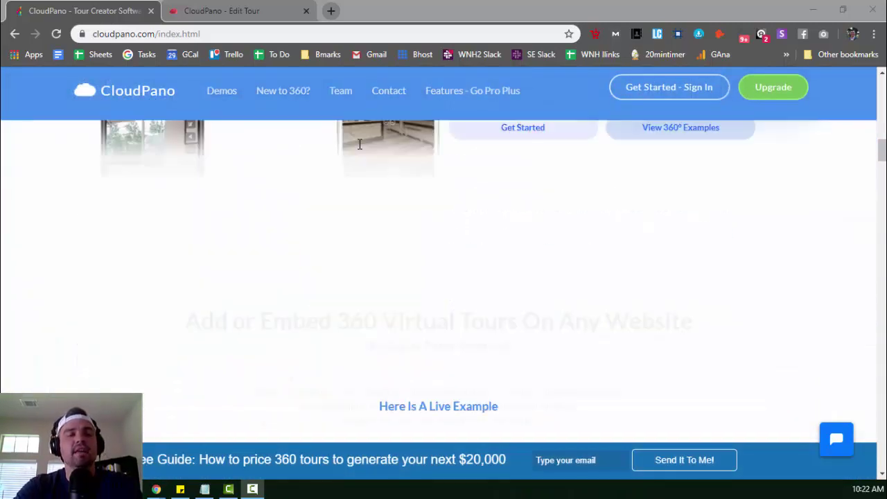
pyautogui.scroll(-1, 360, 220)
pyautogui.scroll(-5, 79, 244)
pyautogui.scroll(-6, 79, 242)
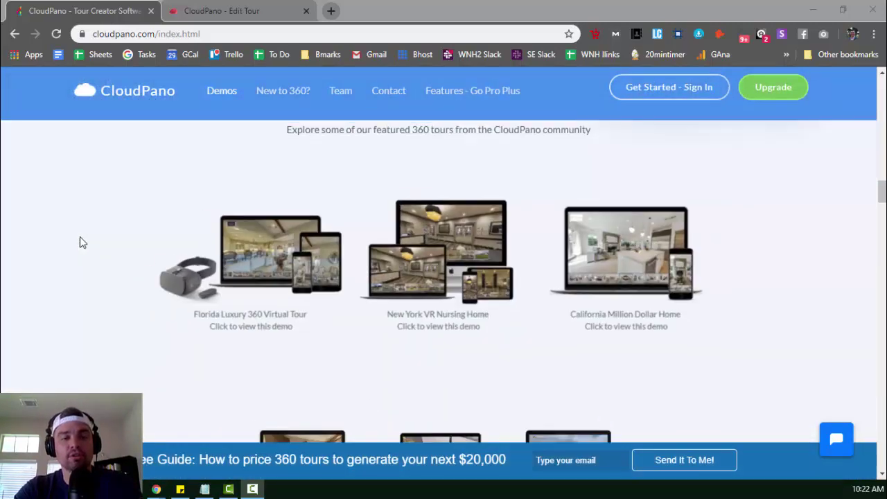
pyautogui.scroll(-5, 162, 215)
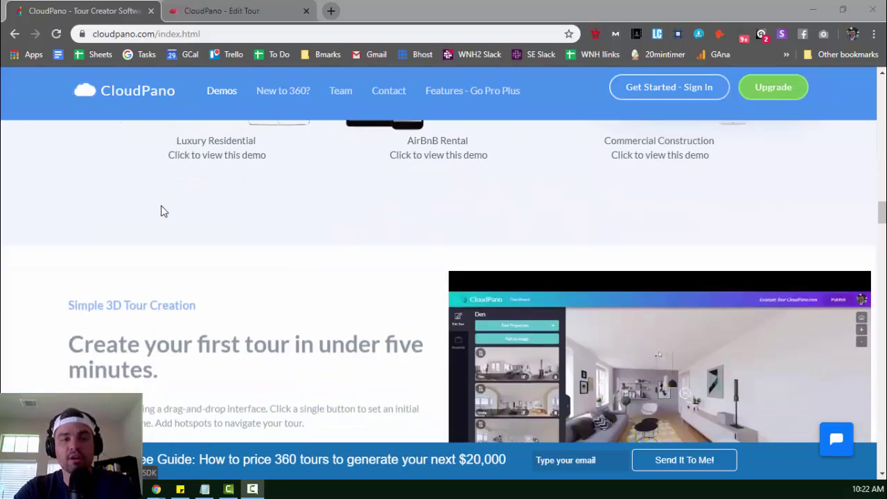
pyautogui.scroll(-5, 162, 201)
pyautogui.press('Home')
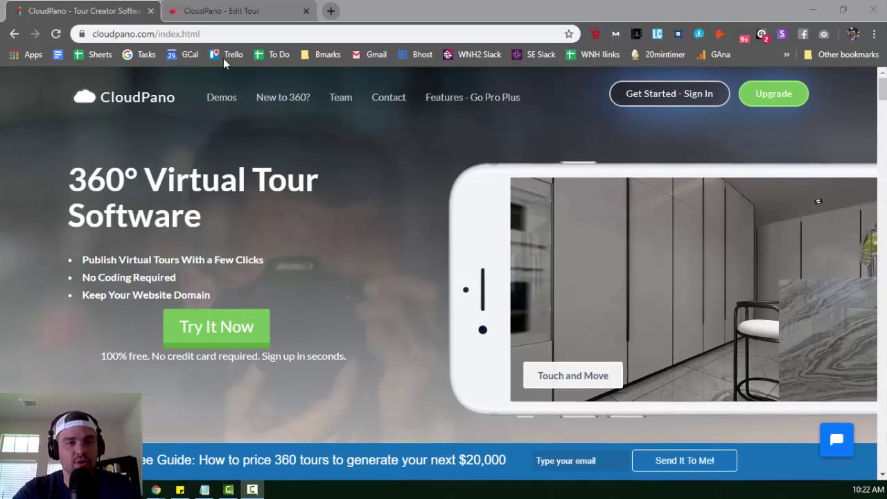
# Switch to the CloudPano - Edit Tour browser tab.
pyautogui.click(242, 14)
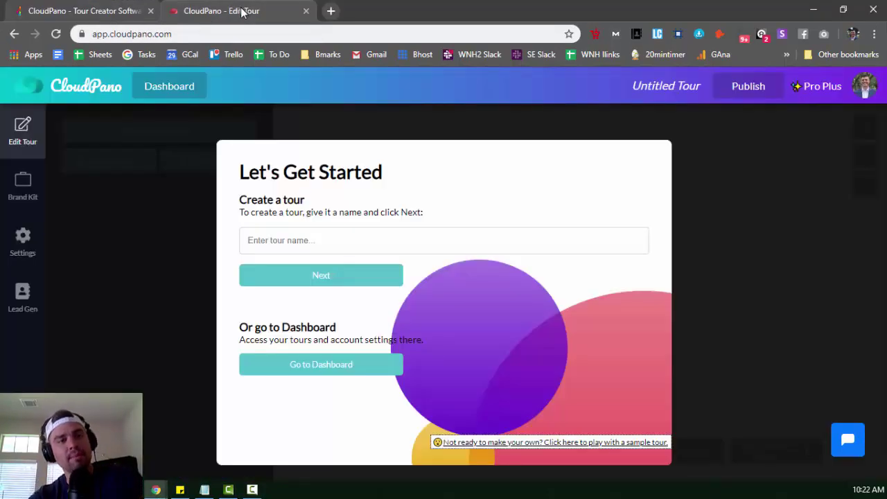
pyautogui.click(222, 33)
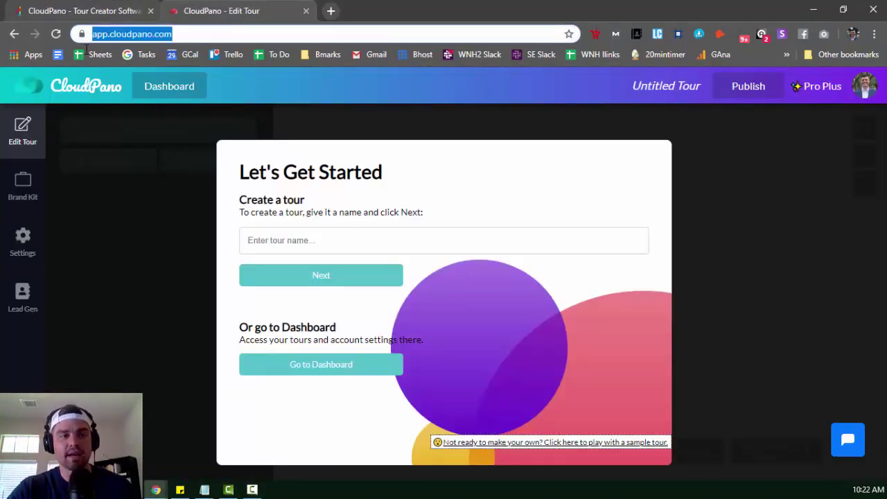
pyautogui.click(201, 34)
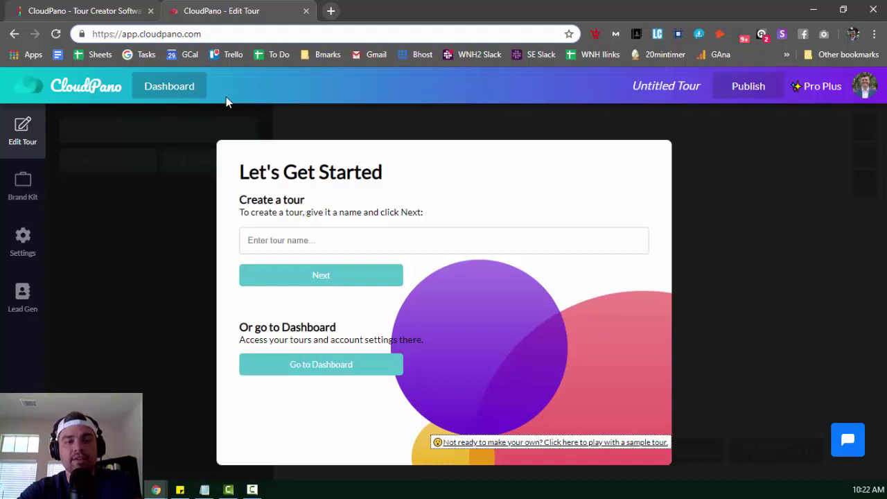
# Open the sample Example Tour, dismiss its demo welcome, and look around the Den.
pyautogui.click(528, 447)
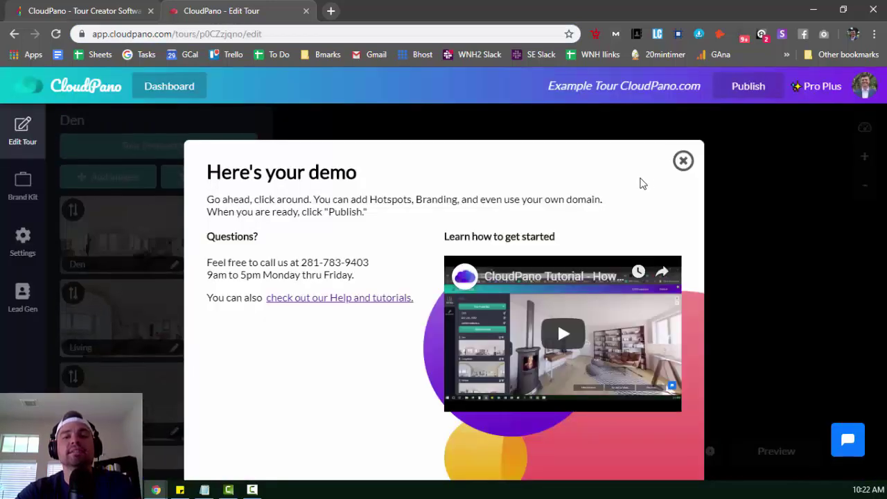
pyautogui.click(683, 161)
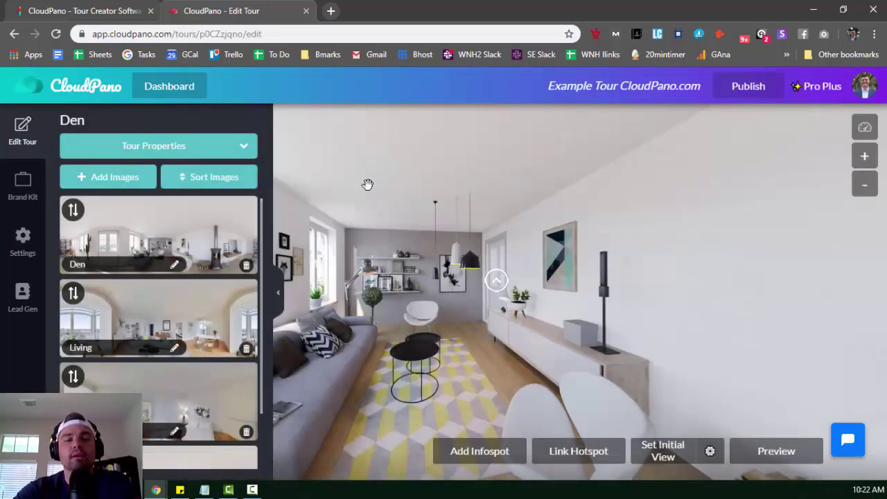
pyautogui.moveTo(364, 188); pyautogui.dragTo(427, 179)
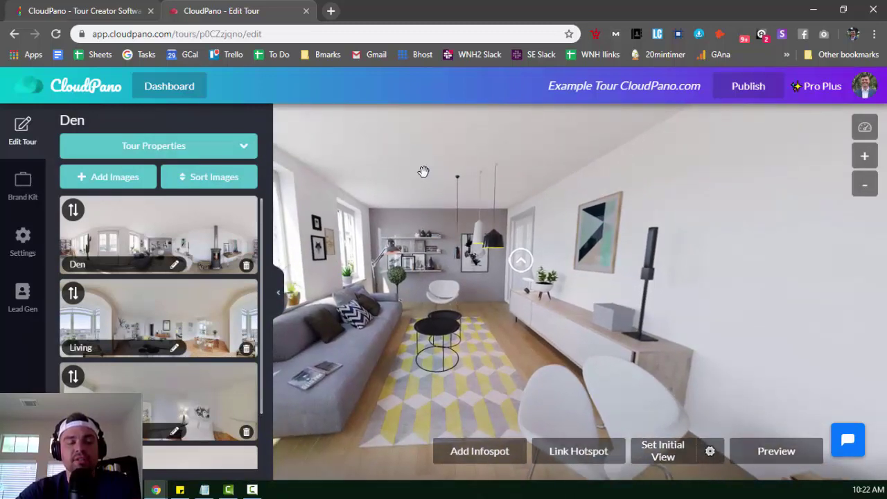
# Upload Cam+F.jpg as a new 360 scene and open it from the top of the list.
pyautogui.click(130, 181)
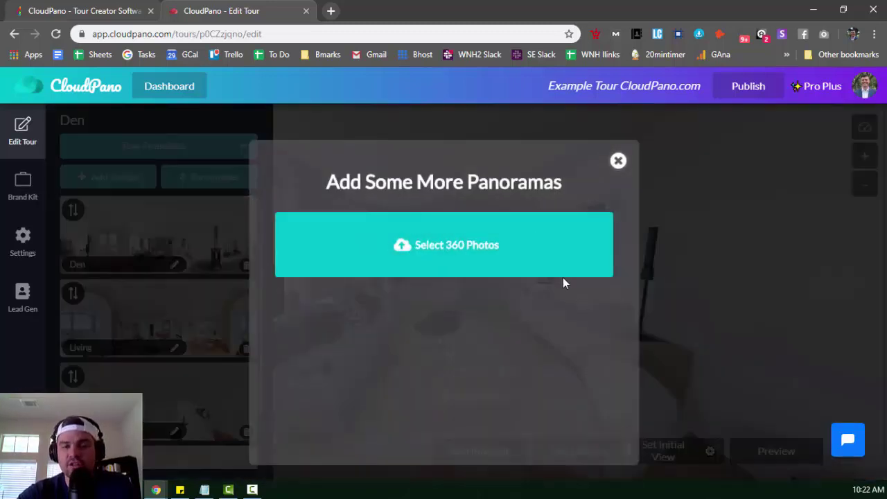
pyautogui.click(559, 271)
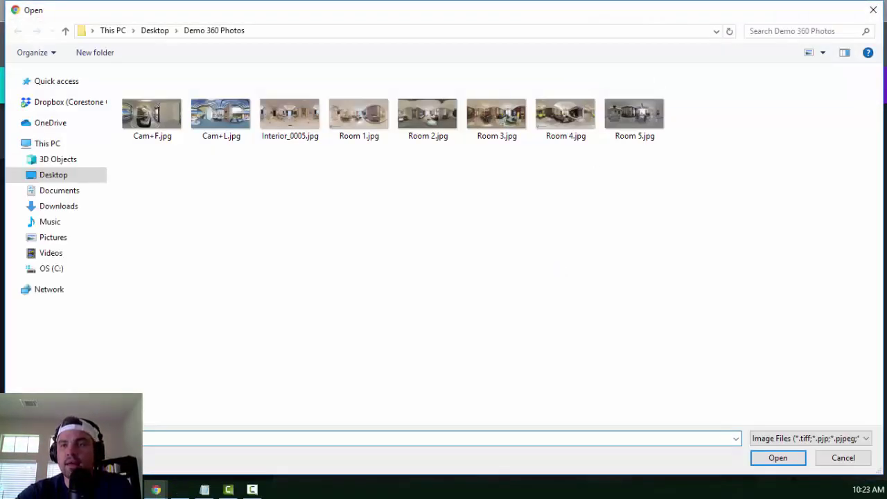
pyautogui.doubleClick(158, 94)
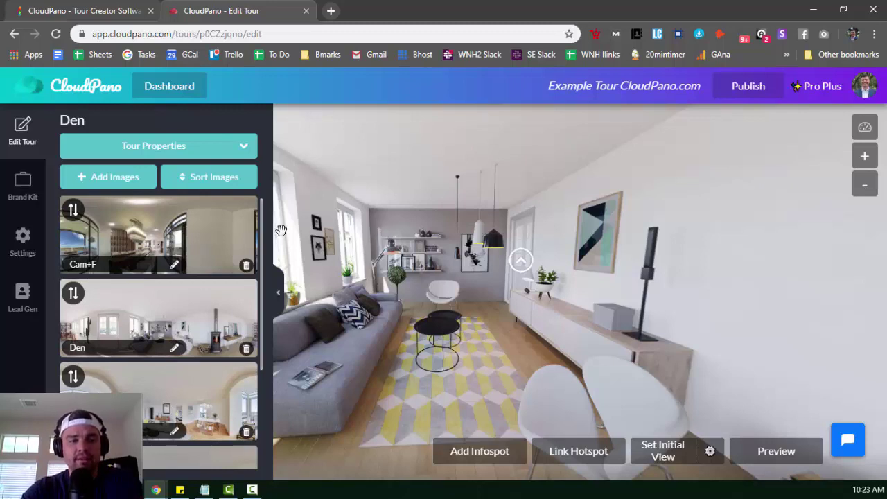
pyautogui.click(215, 233)
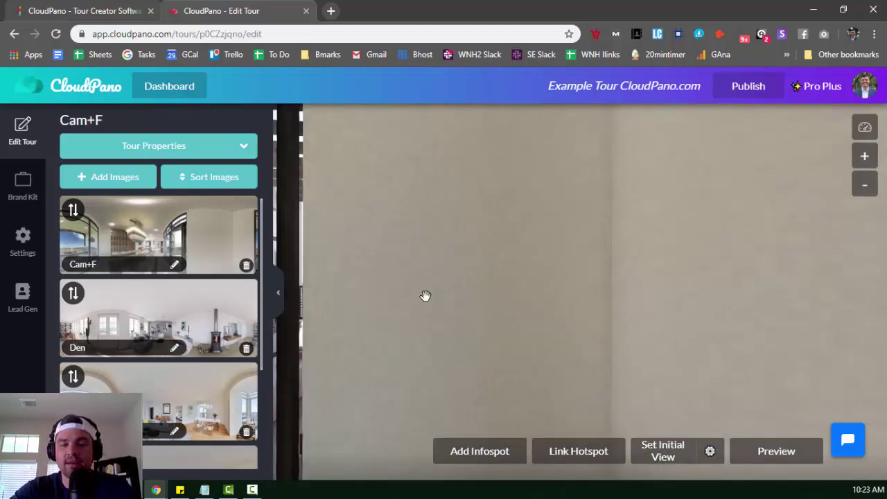
# Aim the new scene at the kitchen bar and balcony and save it as the initial view.
pyautogui.moveTo(426, 298)
pyautogui.mouseDown()
pyautogui.moveTo(685, 281)
pyautogui.moveTo(645, 277)
pyautogui.moveTo(564, 245)
pyautogui.mouseUp()
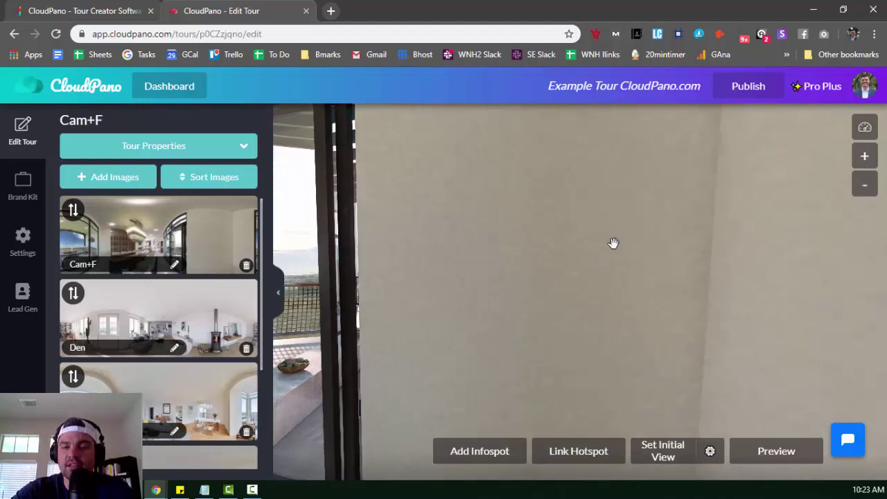
pyautogui.moveTo(676, 276); pyautogui.dragTo(785, 273)
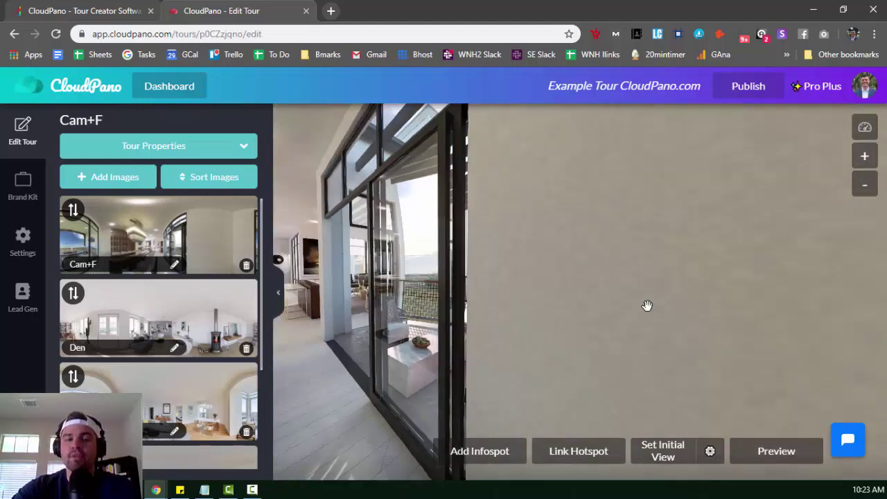
pyautogui.moveTo(646, 307); pyautogui.dragTo(653, 291)
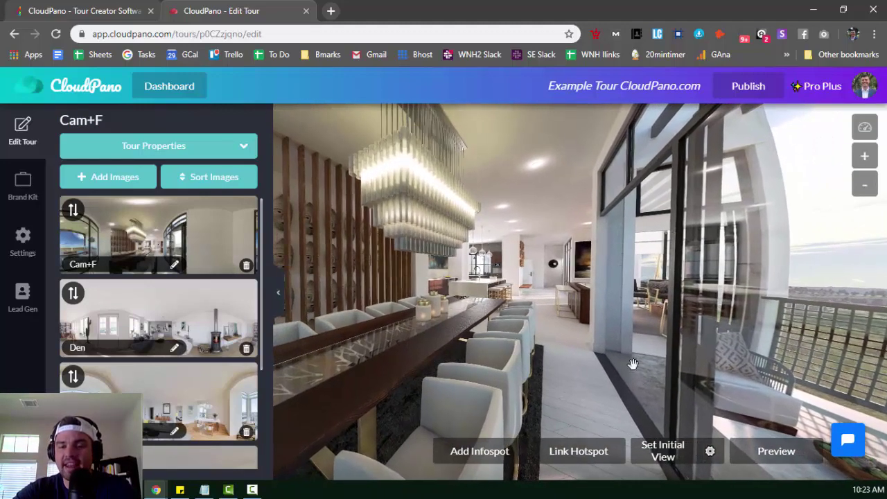
pyautogui.click(663, 452)
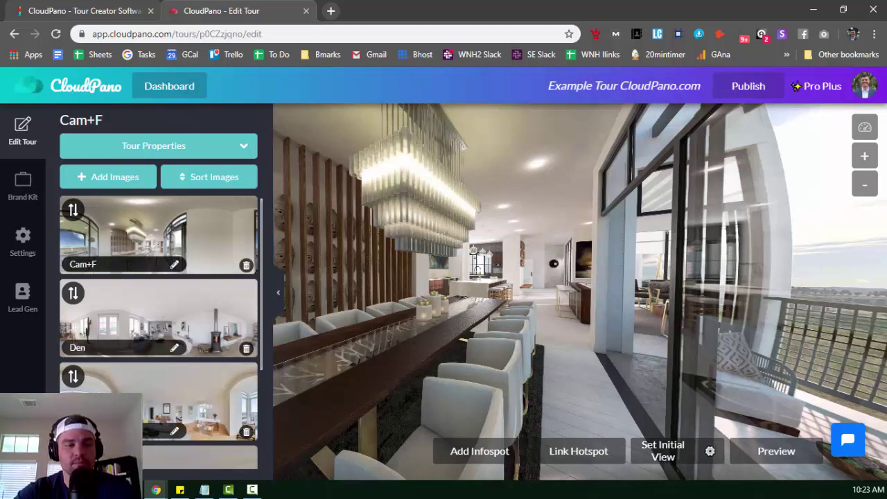
# Rename the Cam+F scene to Porch and move it below Den.
pyautogui.click(174, 264)
pyautogui.write('Porch')
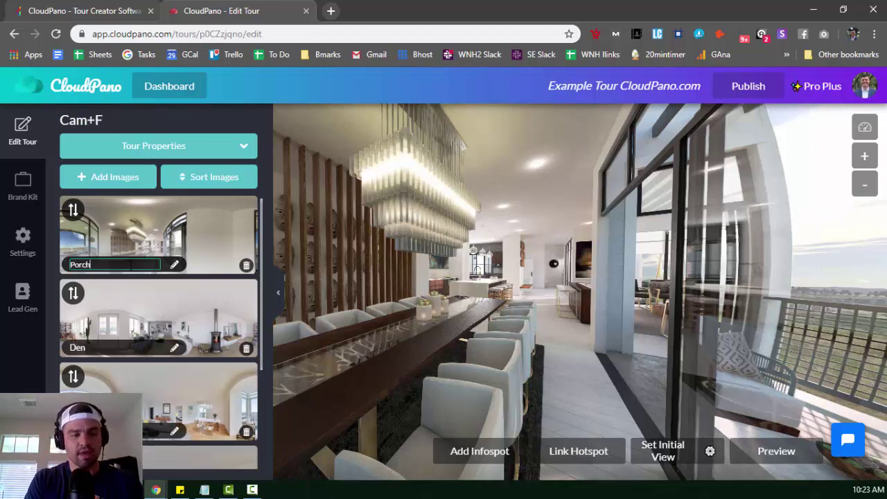
pyautogui.press('Return')
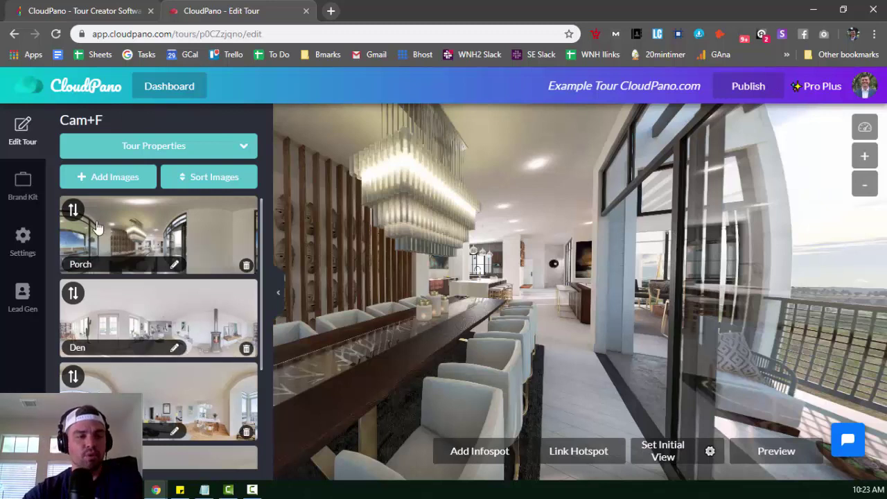
pyautogui.moveTo(77, 225); pyautogui.dragTo(82, 280)
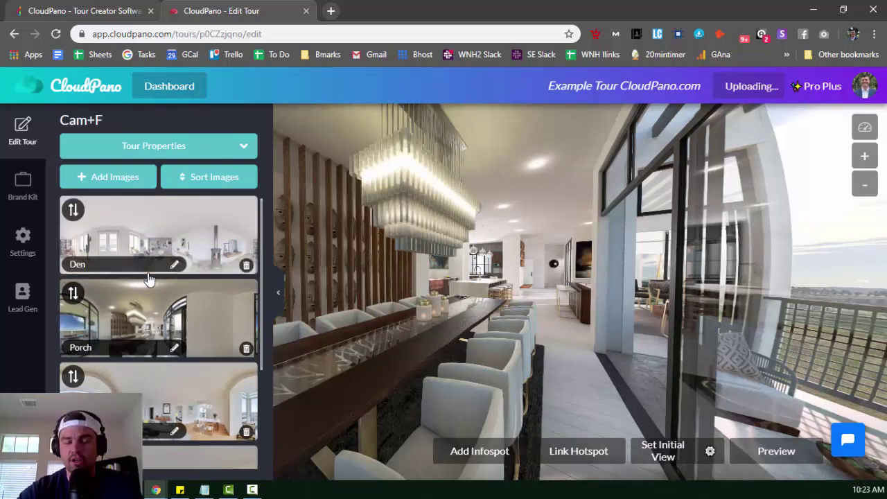
# In the Den, place a link hotspot on the double doors leading to the Porch.
pyautogui.click(212, 239)
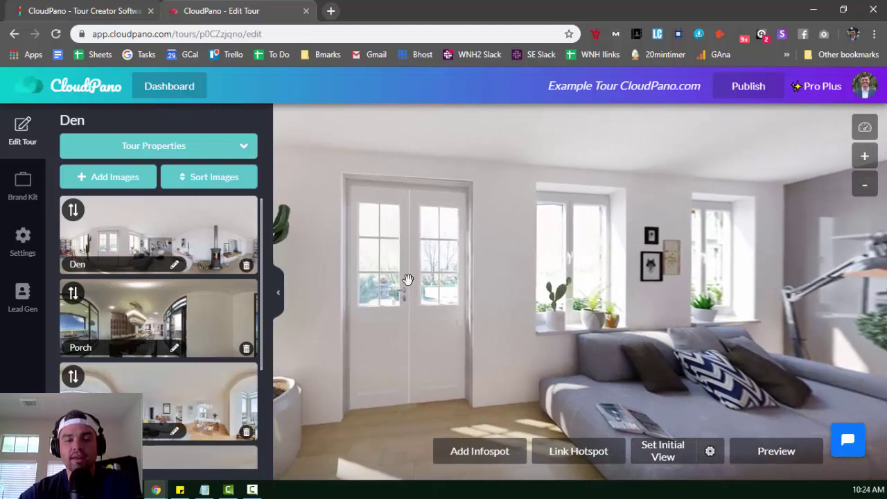
pyautogui.moveTo(689, 284); pyautogui.dragTo(553, 401)
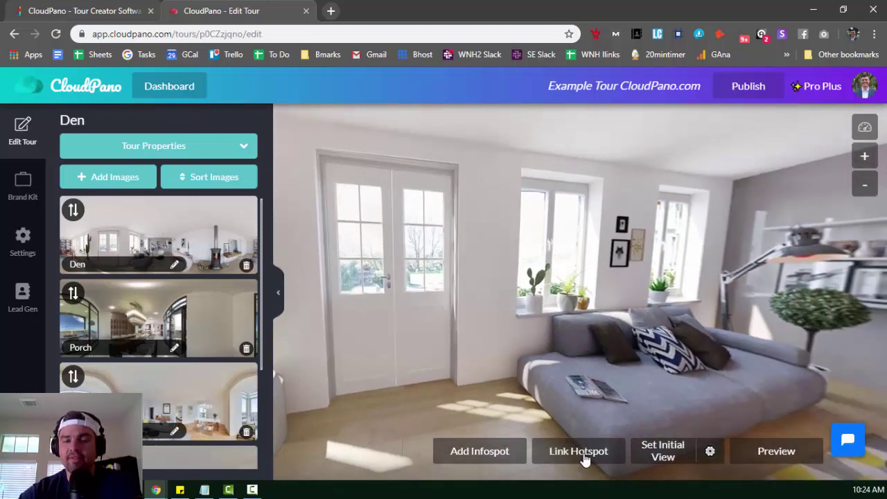
pyautogui.click(579, 451)
pyautogui.click(387, 267)
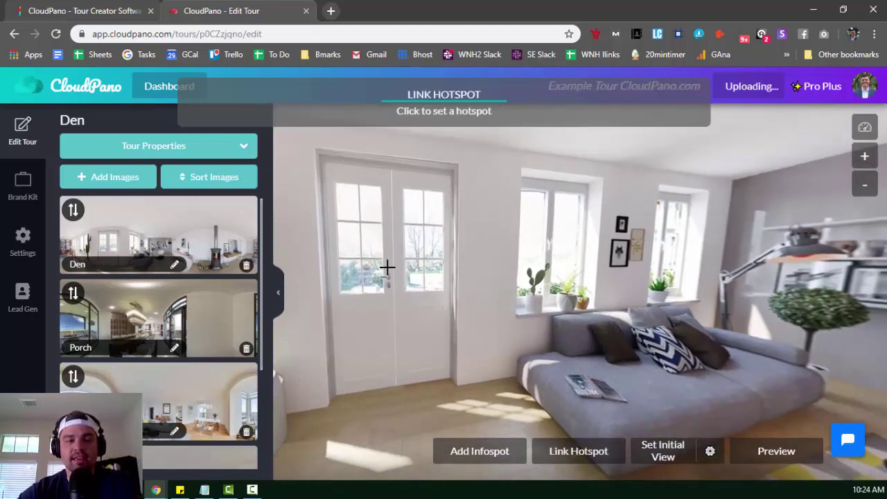
pyautogui.click(498, 282)
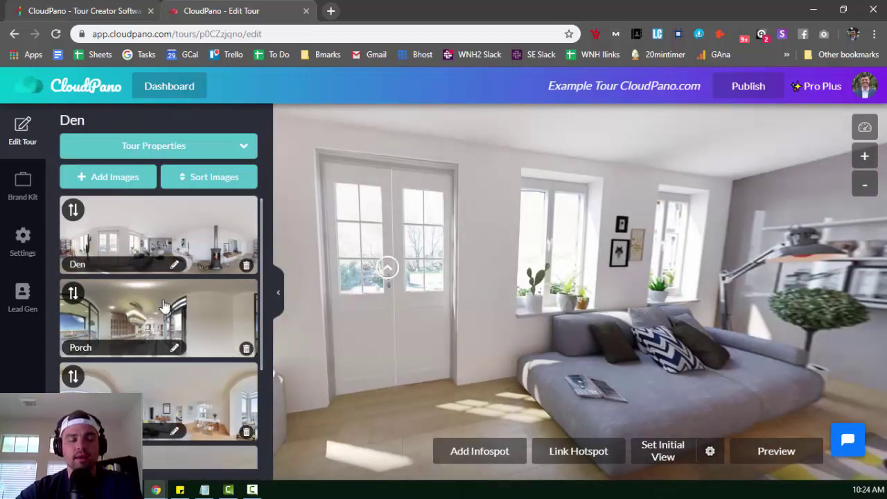
# In the Porch, add two hotspots above the bar linking to Kitchen and Den, then reopen Den.
pyautogui.click(164, 307)
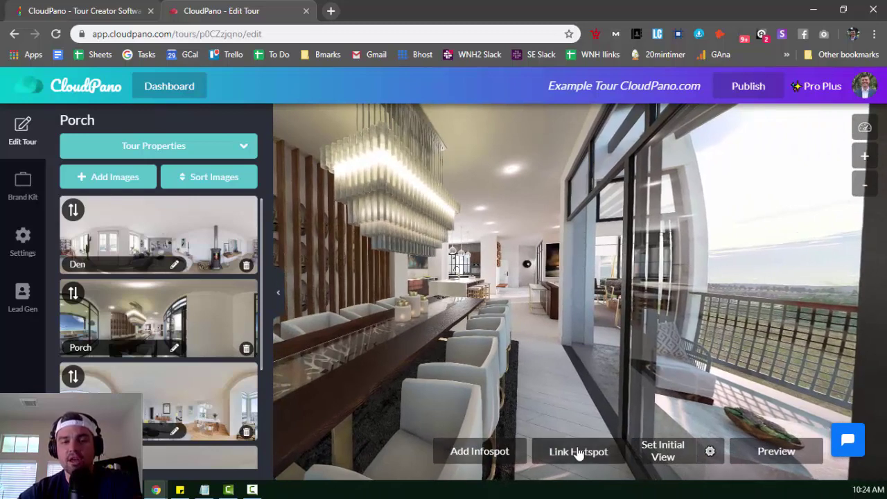
pyautogui.click(578, 451)
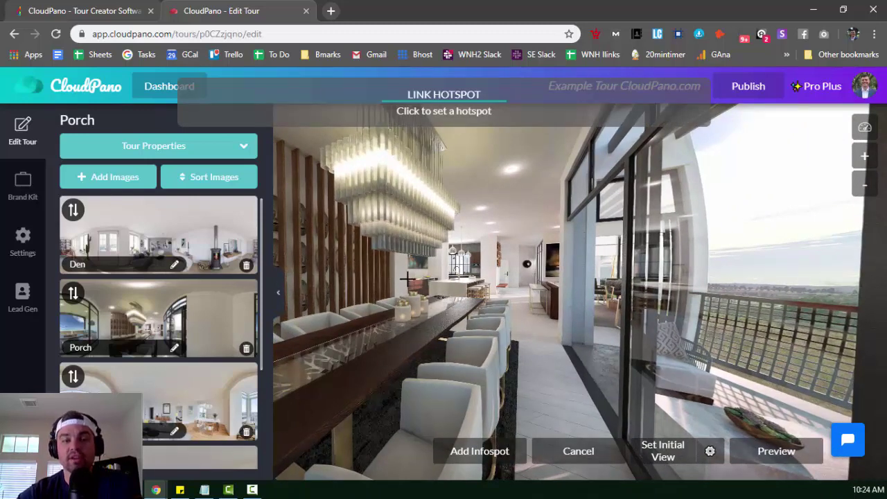
pyautogui.click(407, 277)
pyautogui.click(256, 339)
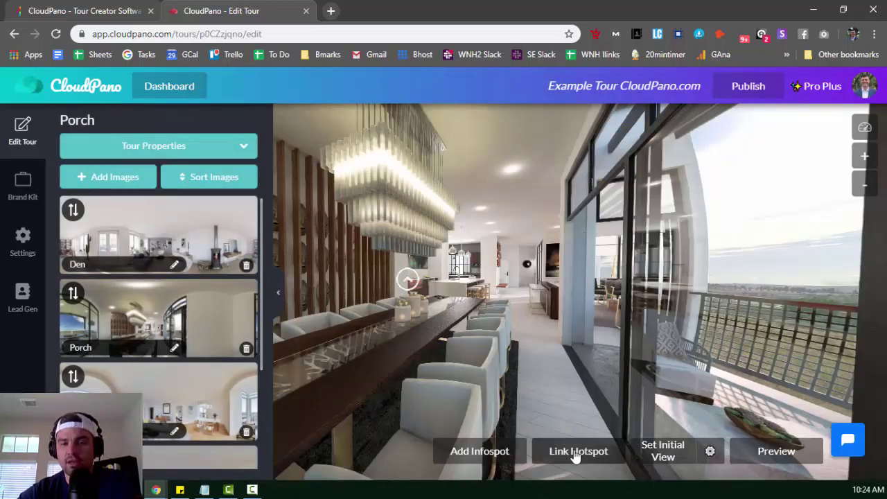
pyautogui.click(574, 454)
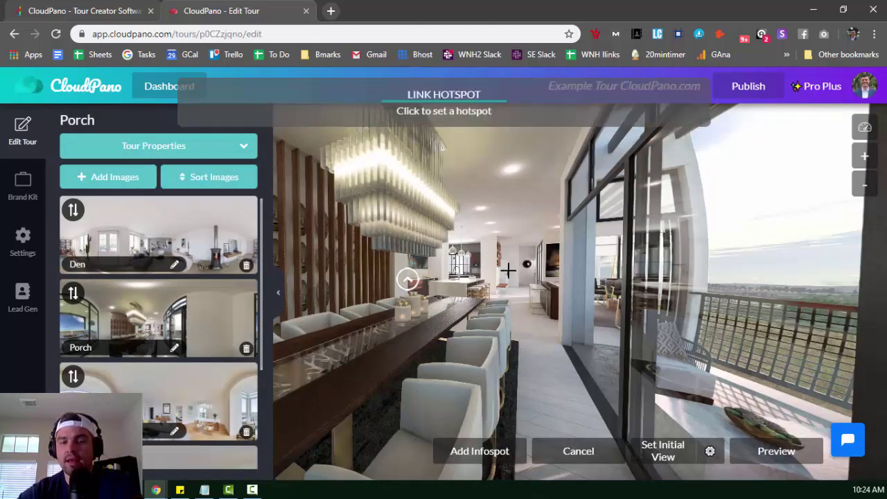
pyautogui.click(508, 270)
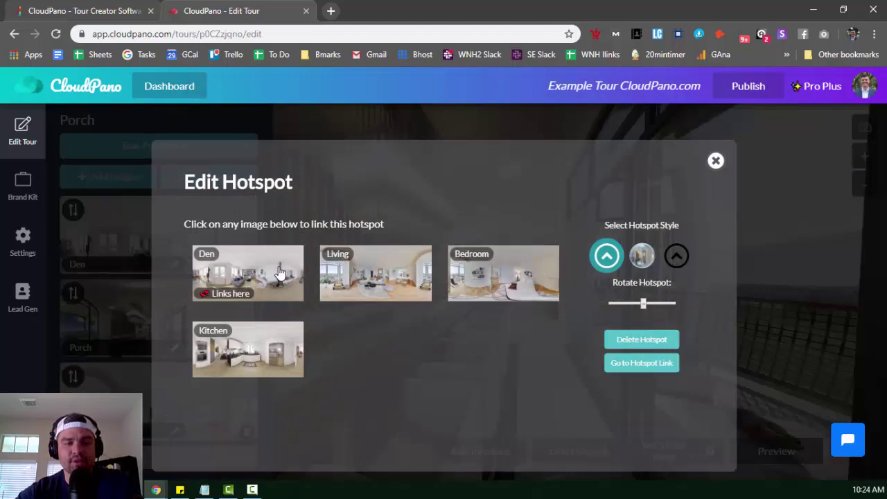
pyautogui.click(280, 272)
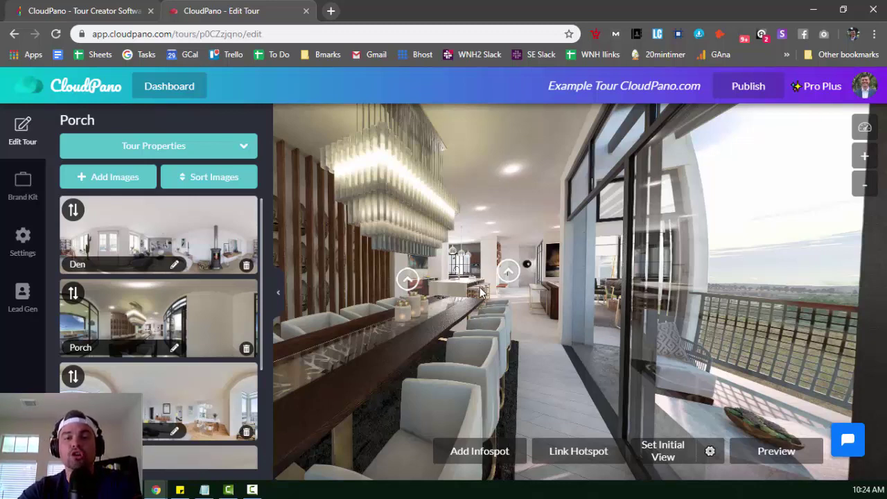
pyautogui.click(155, 226)
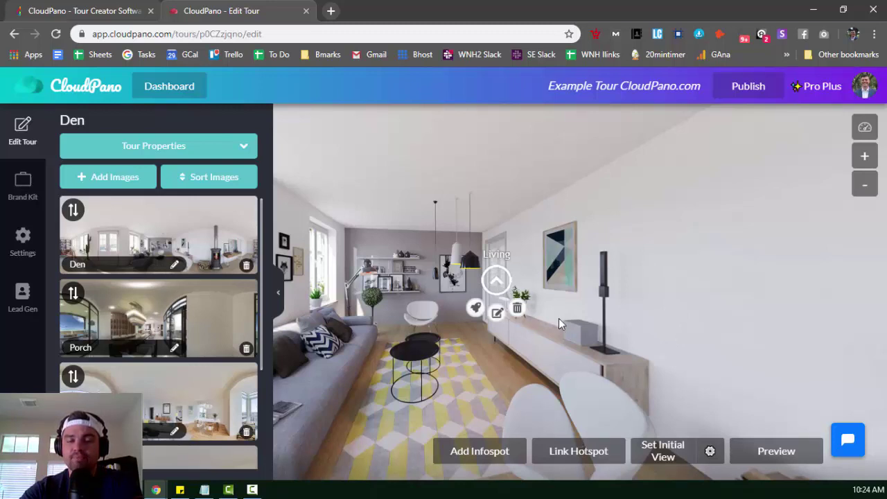
pyautogui.moveTo(572, 326); pyautogui.dragTo(547, 348)
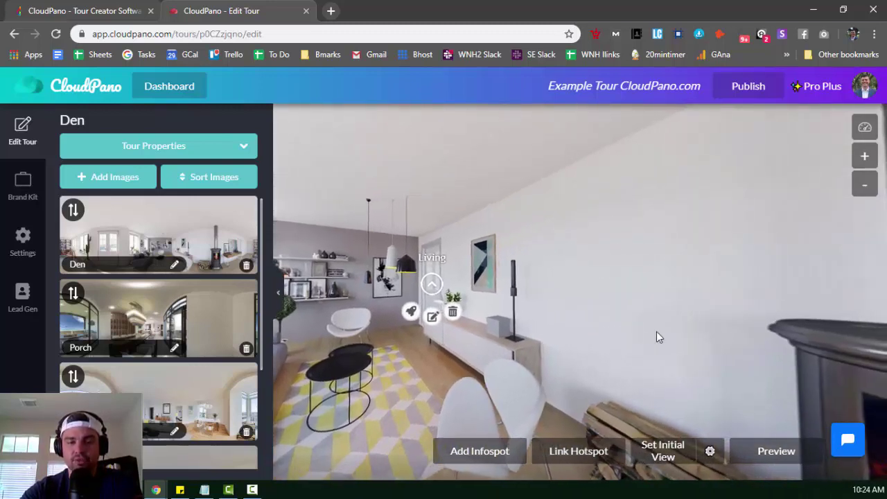
pyautogui.moveTo(656, 332); pyautogui.dragTo(688, 334)
pyautogui.moveTo(594, 351); pyautogui.dragTo(613, 337)
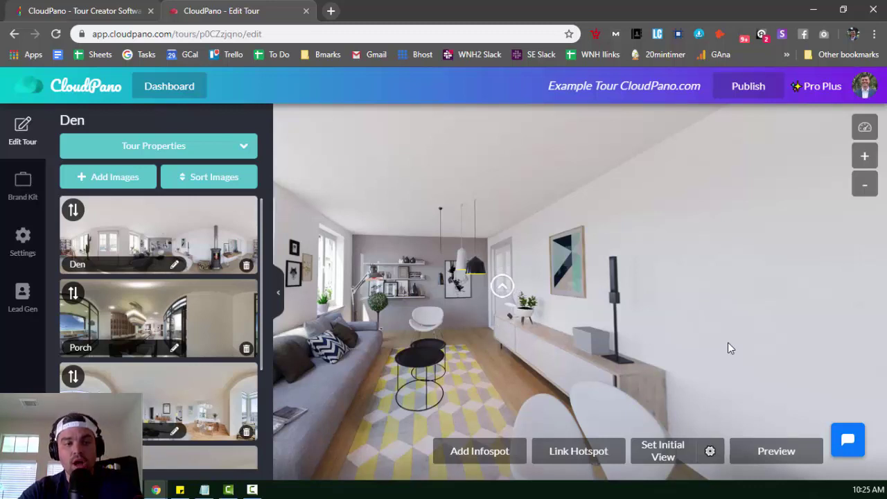
pyautogui.scroll(-3, 114, 354)
pyautogui.scroll(3, 115, 362)
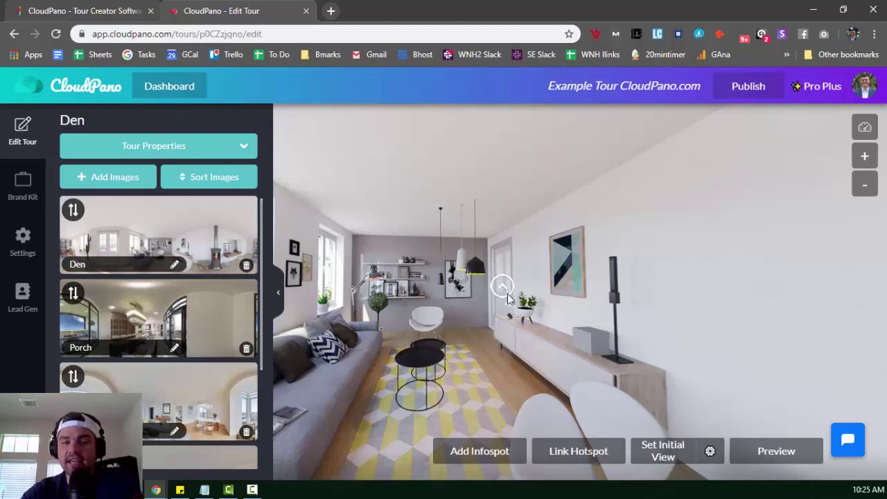
pyautogui.click(219, 402)
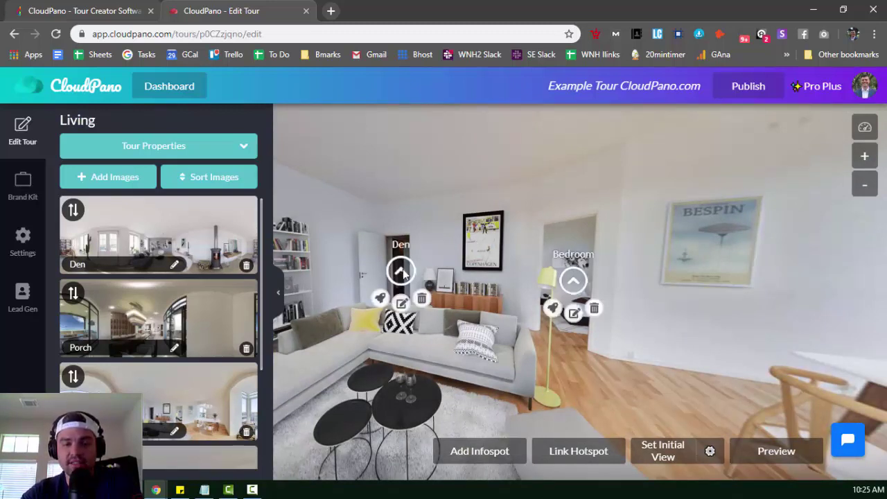
pyautogui.click(201, 246)
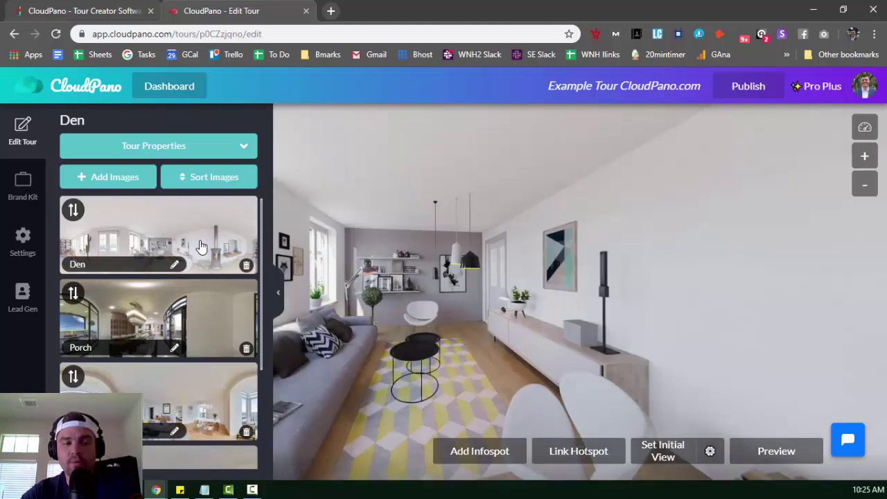
# Save Den arrival starting views for Living and for another scene facing the bookshelves and cactus.
pyautogui.click(709, 452)
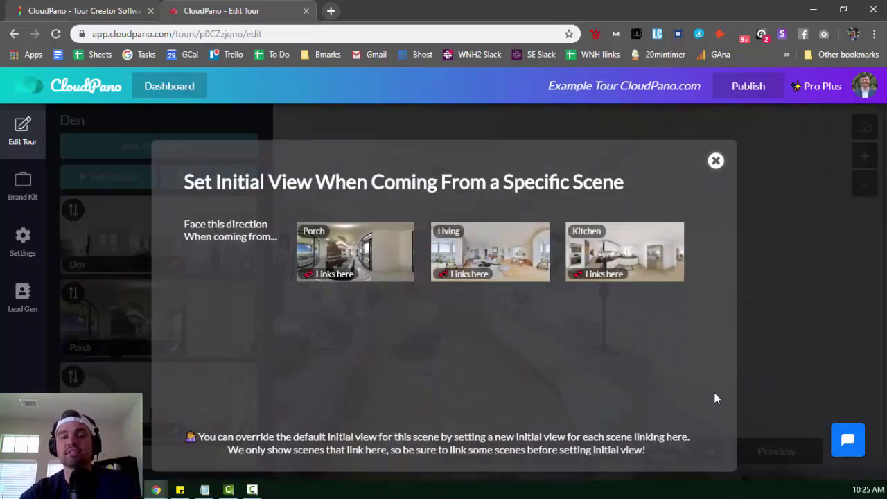
pyautogui.click(514, 258)
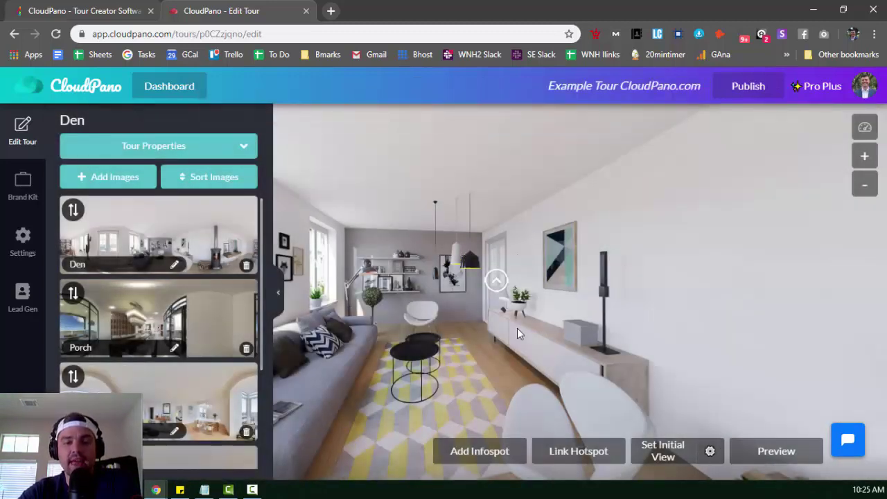
pyautogui.moveTo(755, 292); pyautogui.dragTo(506, 359)
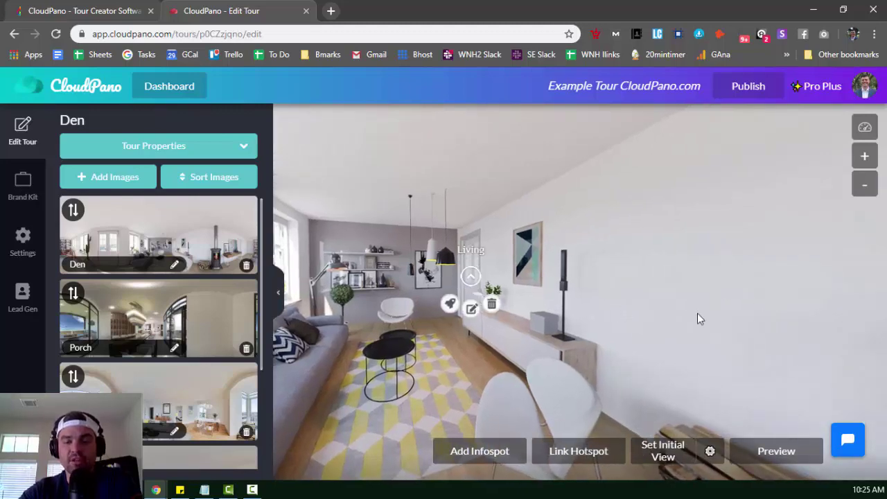
pyautogui.moveTo(697, 317)
pyautogui.mouseDown()
pyautogui.moveTo(546, 319)
pyautogui.moveTo(801, 336)
pyautogui.mouseUp()
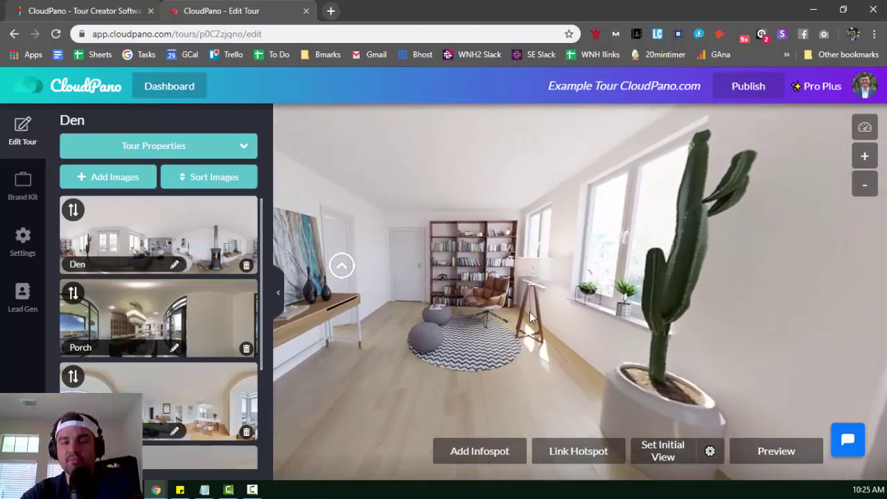
pyautogui.click(711, 454)
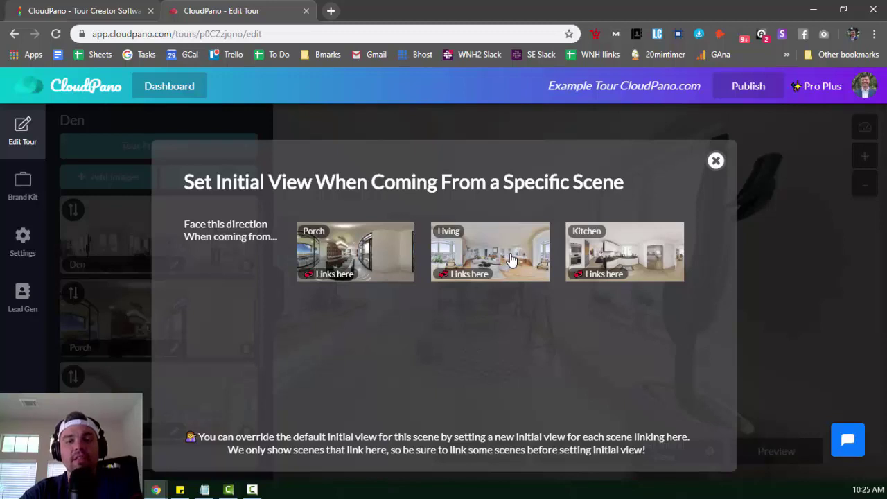
pyautogui.click(511, 259)
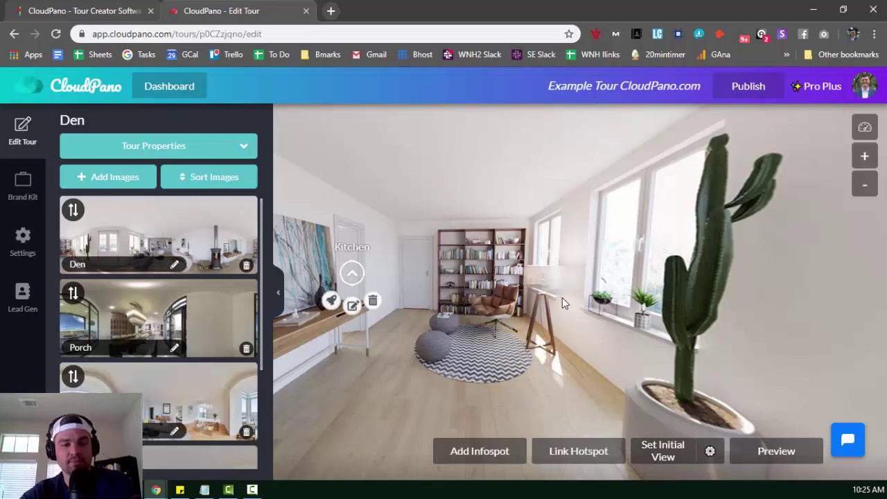
pyautogui.moveTo(561, 297); pyautogui.dragTo(479, 314)
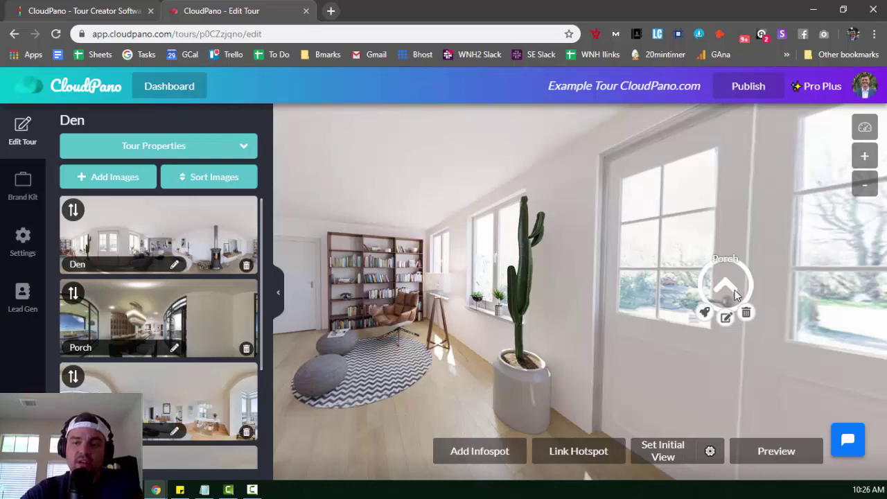
# Make the Porch face the balcony when arriving from Den, with the dining table as default view.
pyautogui.click(204, 315)
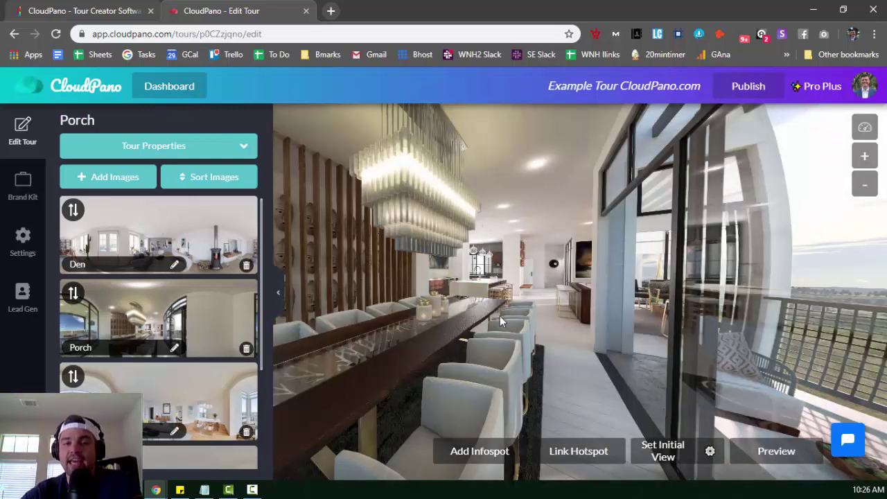
pyautogui.moveTo(479, 342); pyautogui.dragTo(617, 334)
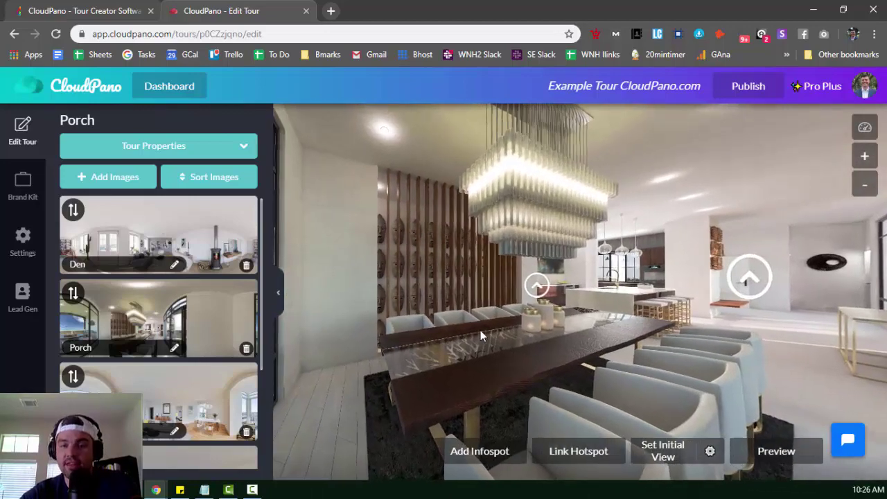
pyautogui.moveTo(480, 329)
pyautogui.mouseDown()
pyautogui.moveTo(777, 343)
pyautogui.moveTo(833, 327)
pyautogui.moveTo(480, 335)
pyautogui.moveTo(442, 291)
pyautogui.moveTo(609, 303)
pyautogui.moveTo(478, 274)
pyautogui.moveTo(482, 349)
pyautogui.moveTo(510, 351)
pyautogui.mouseUp()
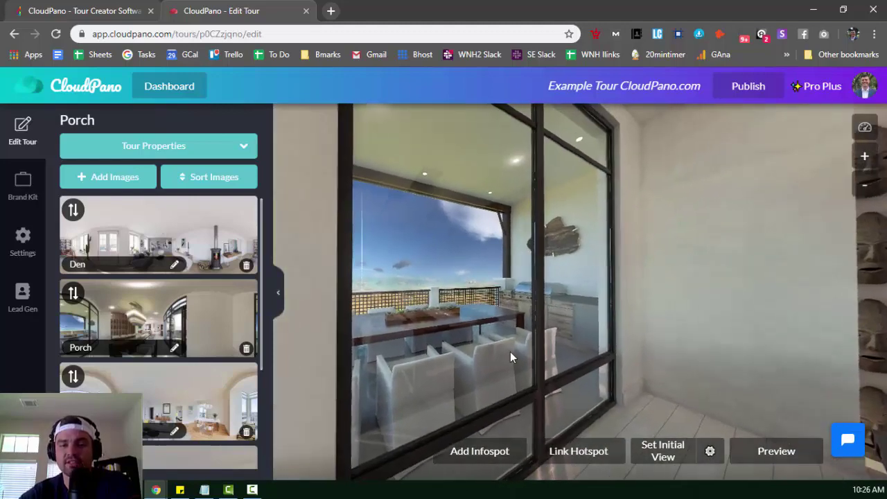
pyautogui.click(711, 452)
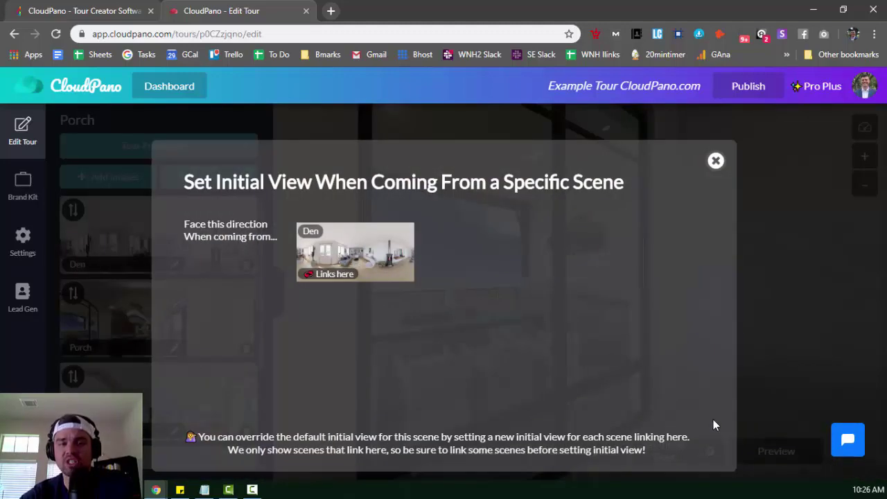
pyautogui.click(395, 248)
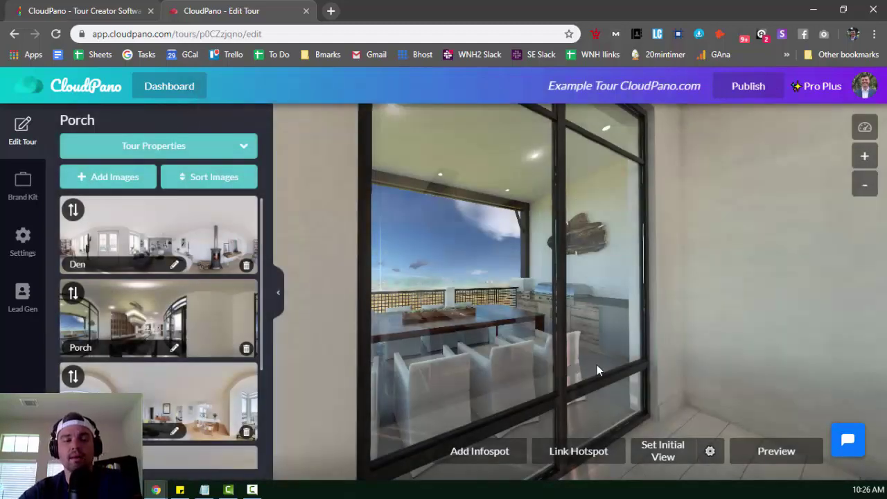
pyautogui.moveTo(733, 340); pyautogui.dragTo(639, 338)
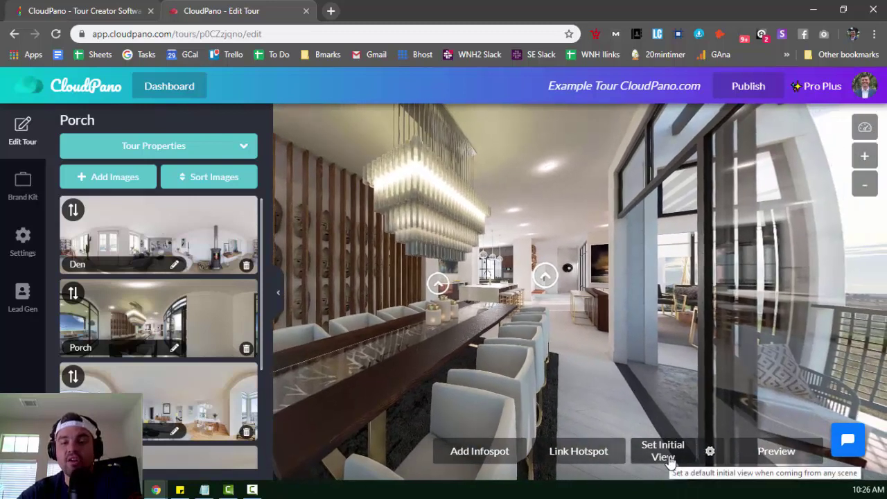
pyautogui.click(669, 460)
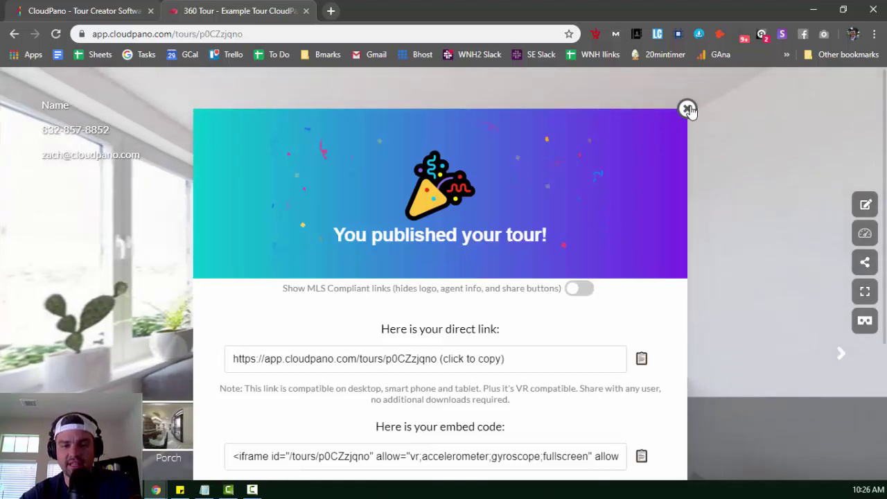
# In the published tour, dismiss the announcement, go to Living, then take the hotspot into the Den.
pyautogui.click(687, 109)
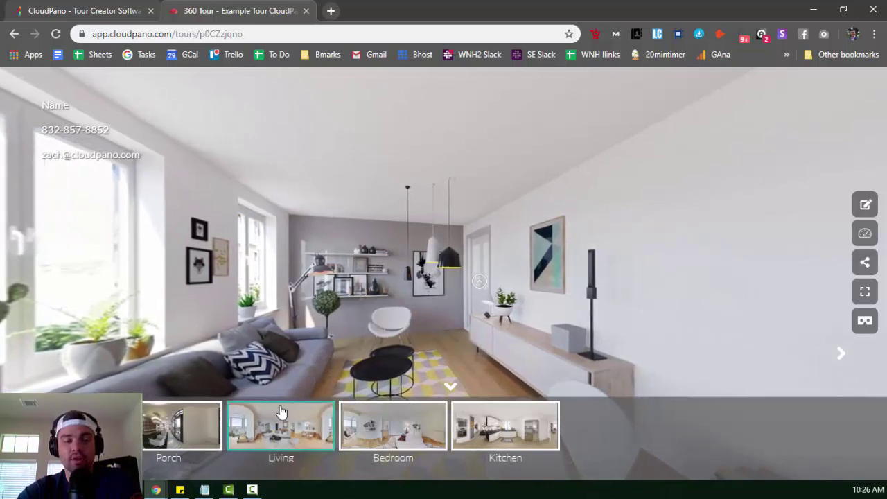
pyautogui.click(282, 431)
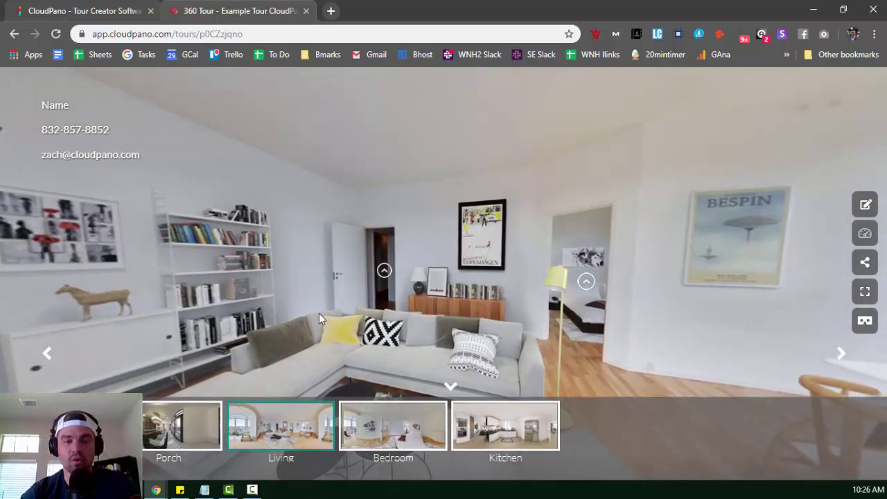
pyautogui.click(378, 271)
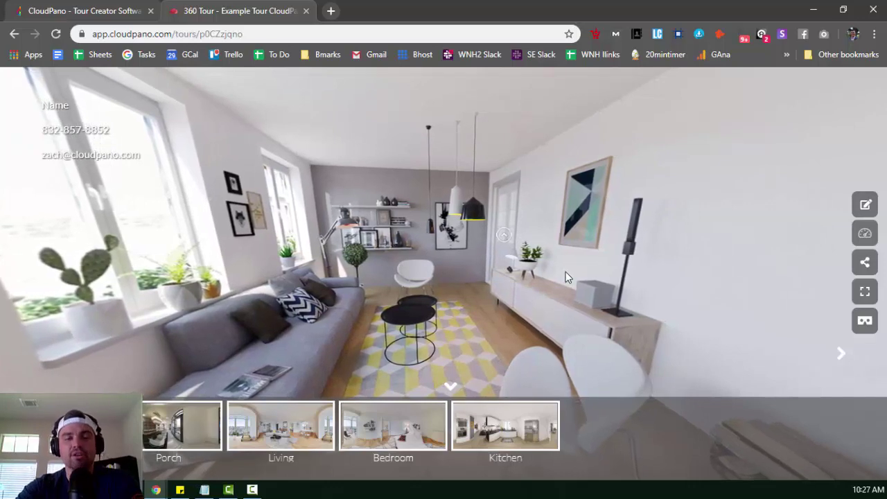
pyautogui.click(280, 425)
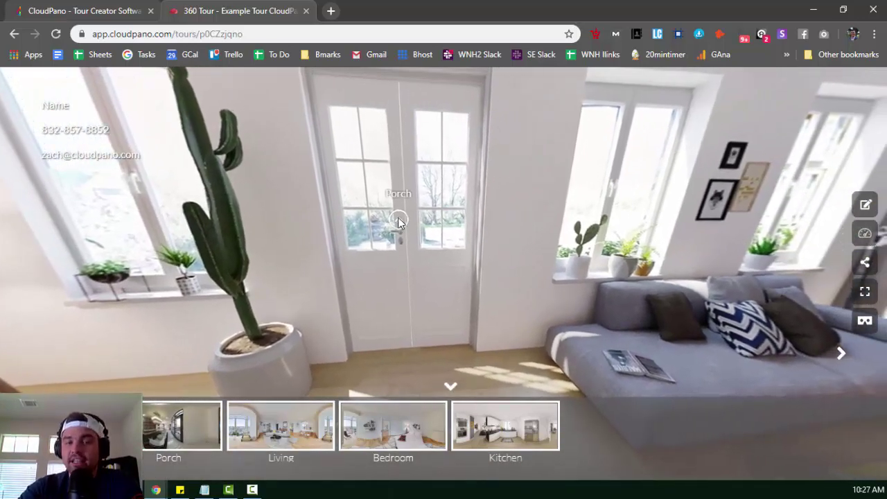
pyautogui.click(399, 220)
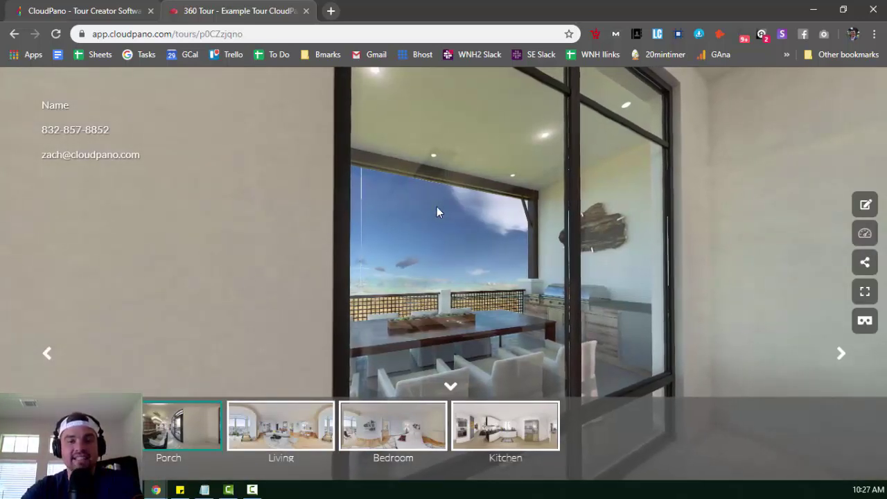
pyautogui.click(416, 434)
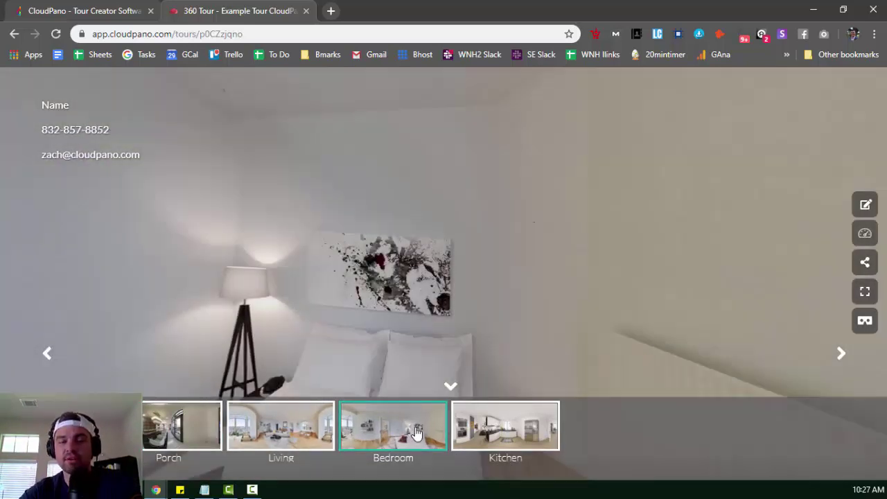
pyautogui.click(175, 423)
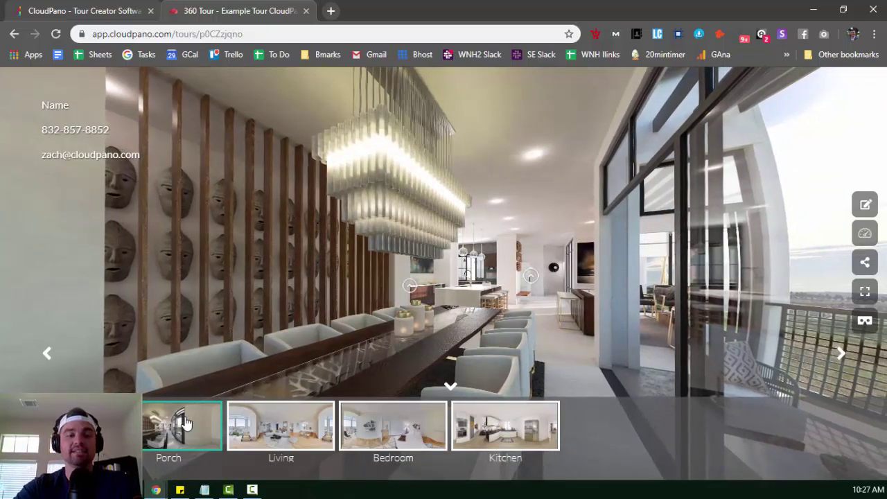
pyautogui.click(274, 421)
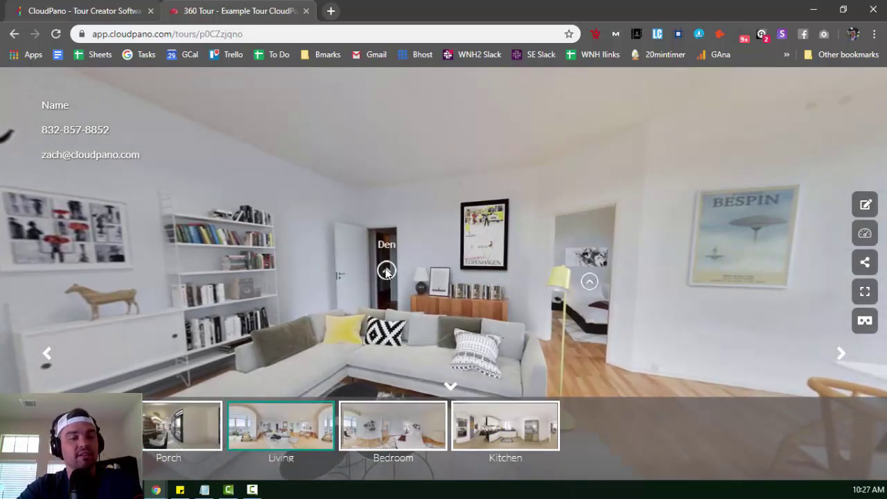
pyautogui.click(386, 272)
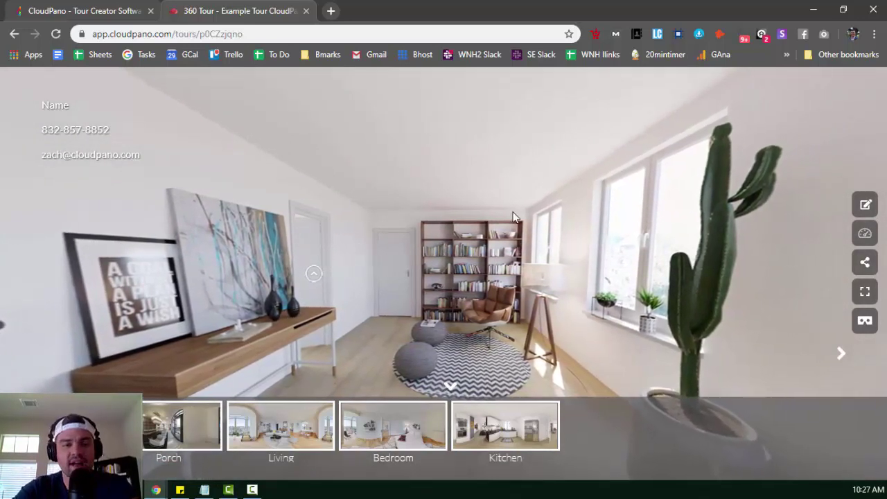
pyautogui.moveTo(513, 217); pyautogui.dragTo(467, 201)
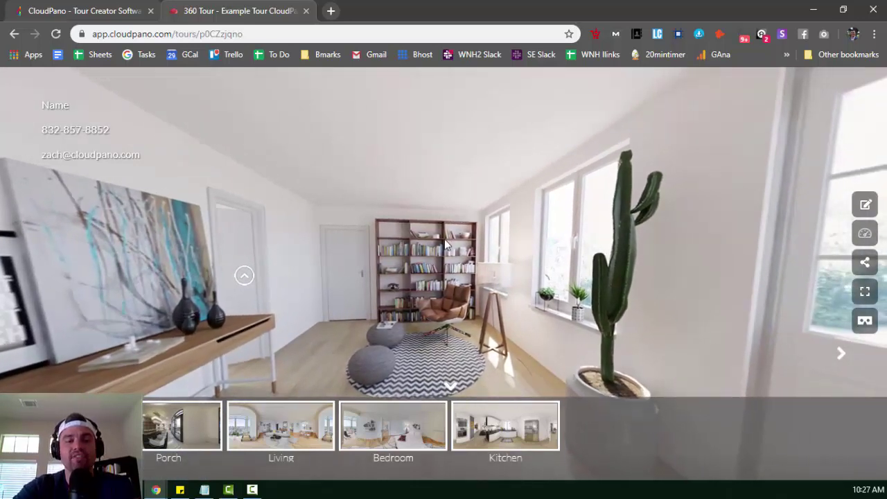
pyautogui.moveTo(445, 243); pyautogui.dragTo(523, 277)
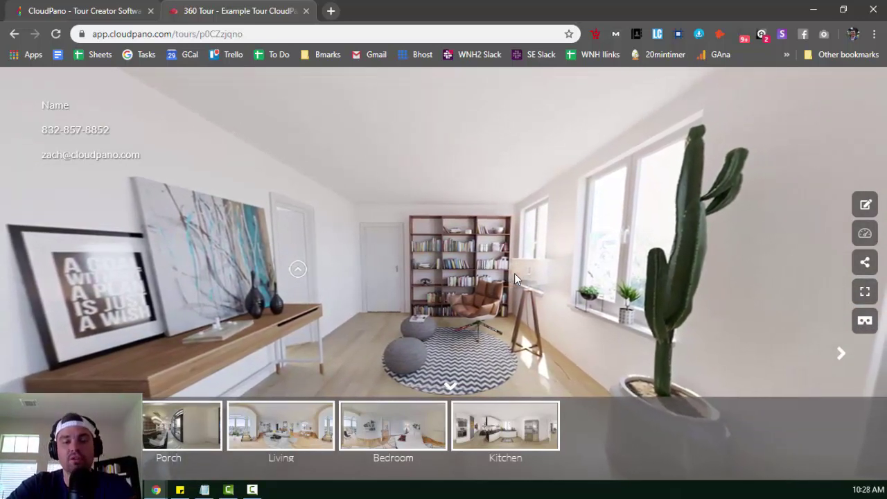
pyautogui.moveTo(417, 287); pyautogui.dragTo(618, 288)
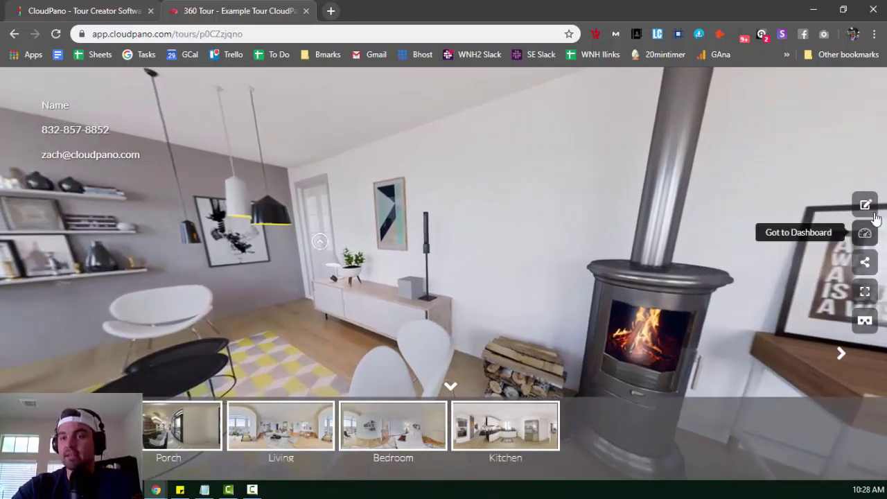
# Open this tour in the editor with the Edit Tour pencil button.
pyautogui.click(813, 211)
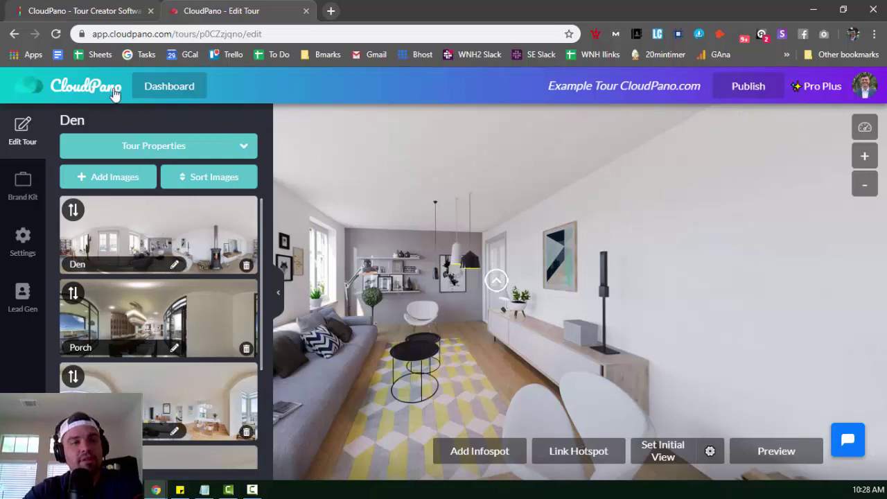
# Switch to the Pro Plus upgrade page, scroll through its features, and return to the top.
pyautogui.click(92, 13)
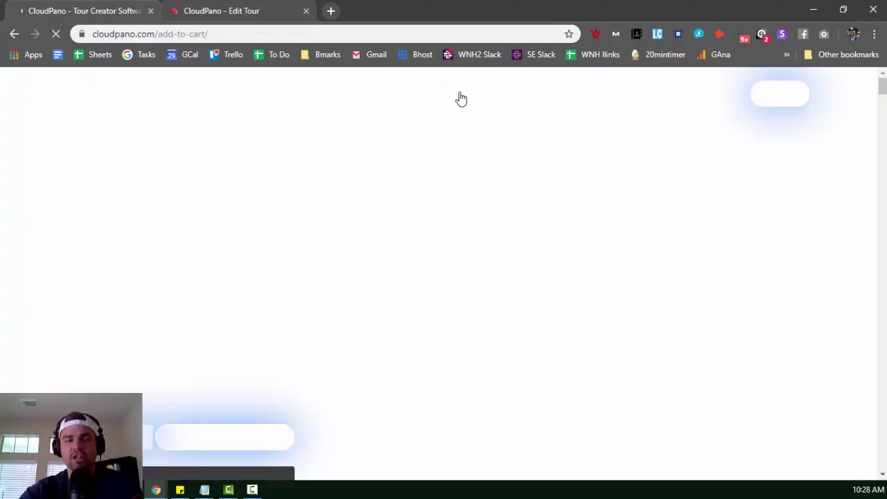
pyautogui.scroll(-2, 528, 293)
pyautogui.scroll(-5, 518, 282)
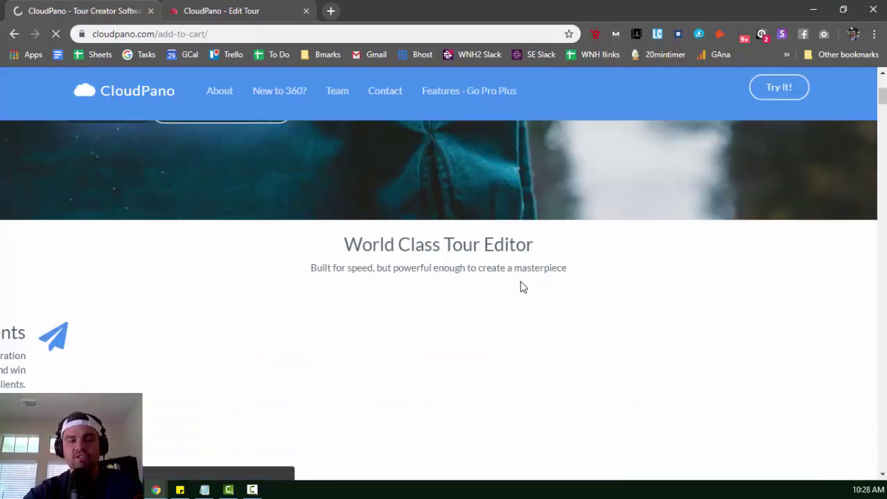
pyautogui.scroll(-5, 519, 284)
pyautogui.scroll(-5, 511, 270)
pyautogui.scroll(-2, 510, 270)
pyautogui.scroll(-5, 509, 263)
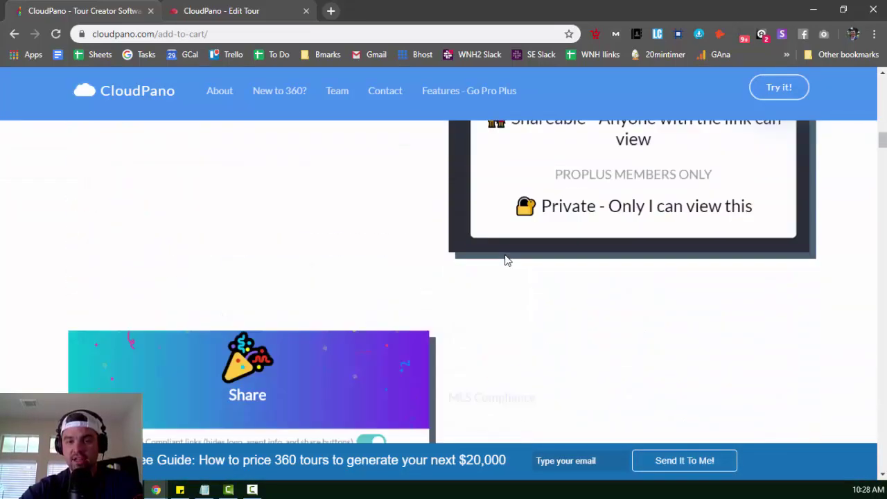
pyautogui.scroll(-3, 504, 257)
pyautogui.scroll(-2, 504, 255)
pyautogui.scroll(-4, 504, 253)
pyautogui.scroll(-2, 503, 248)
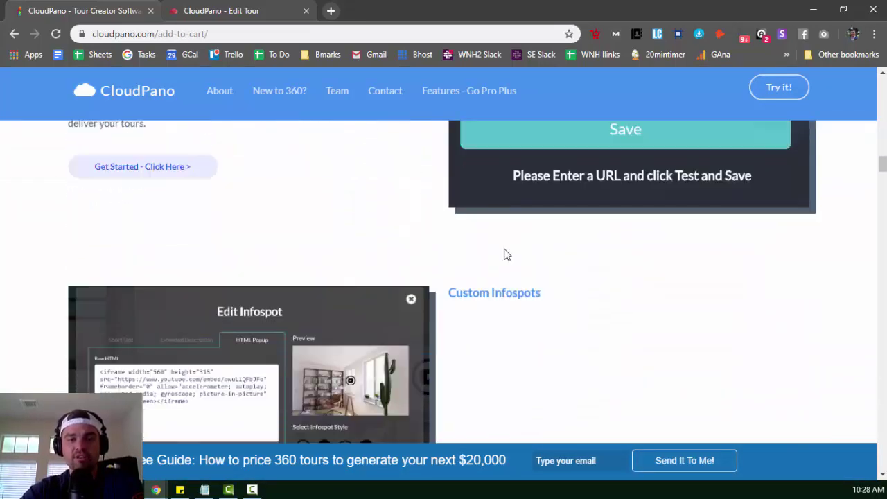
pyautogui.scroll(-4, 508, 248)
pyautogui.scroll(-4, 510, 247)
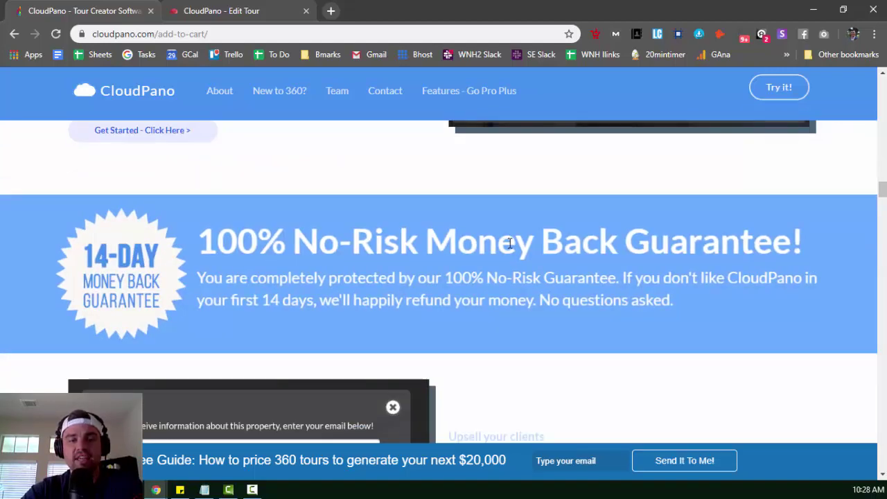
pyautogui.scroll(-5, 509, 242)
pyautogui.scroll(-5, 509, 250)
pyautogui.scroll(-2, 509, 249)
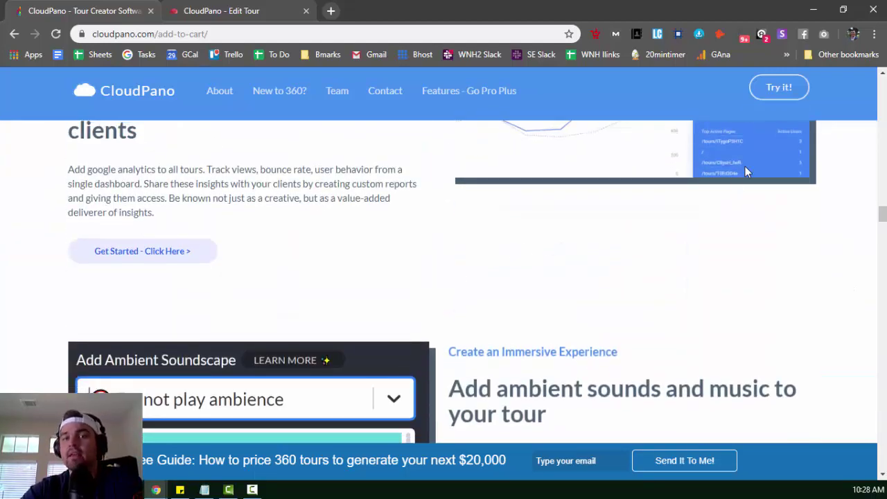
pyautogui.moveTo(882, 215); pyautogui.dragTo(876, 88)
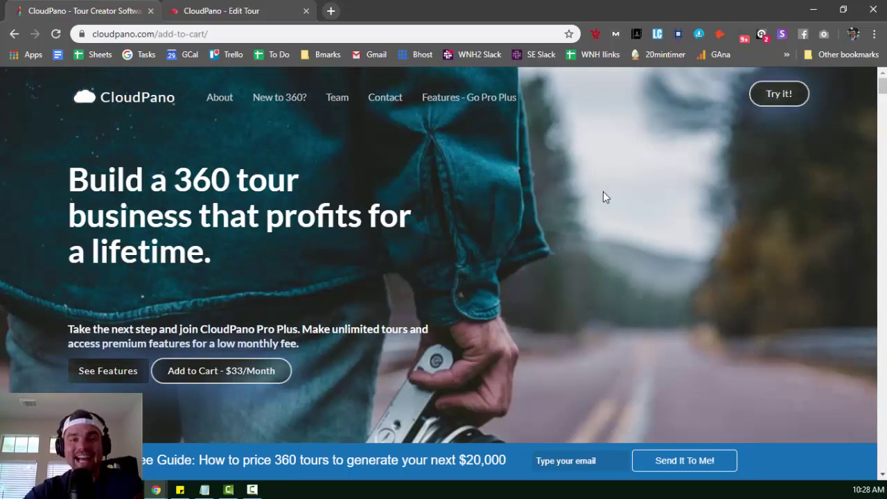
pyautogui.scroll(-2, 603, 192)
pyautogui.scroll(-3, 602, 188)
pyautogui.scroll(2, 603, 186)
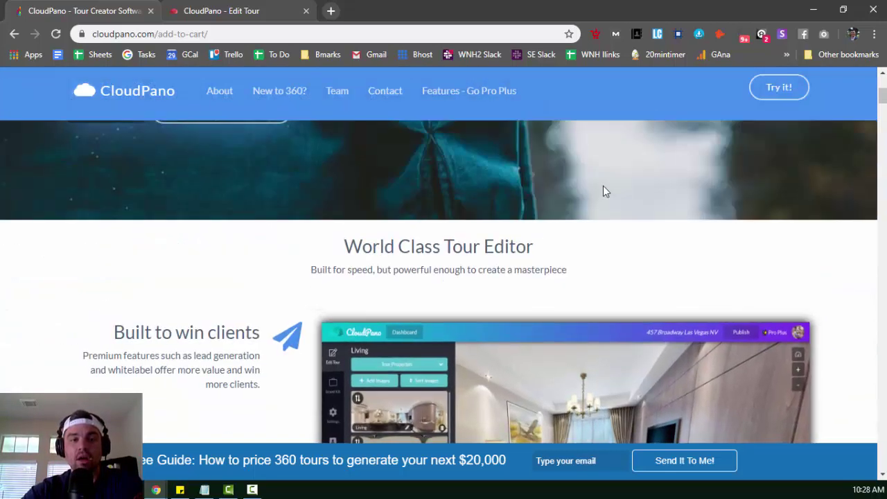
pyautogui.scroll(1, 603, 185)
pyautogui.scroll(1, 603, 185)
pyautogui.scroll(2, 585, 178)
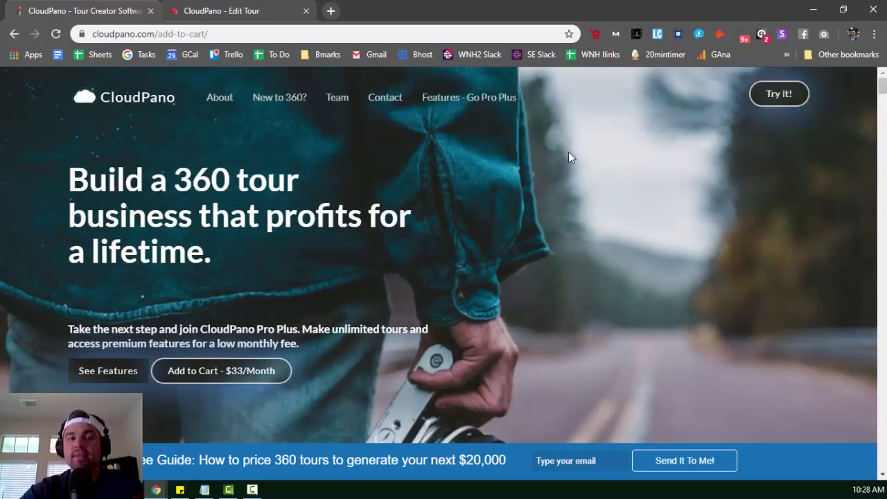
# Open the $33/month Pro Plus checkout, confirm the existing subscription, then go back to the homepage.
pyautogui.click(244, 372)
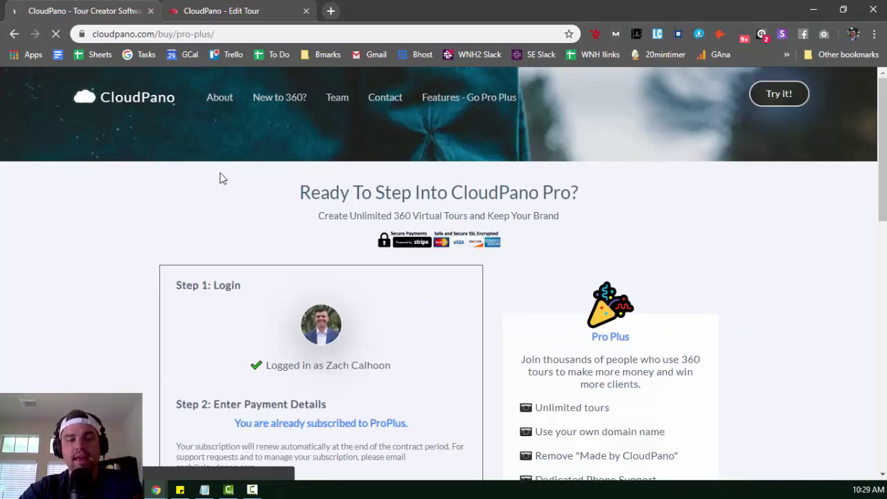
pyautogui.scroll(-2, 140, 287)
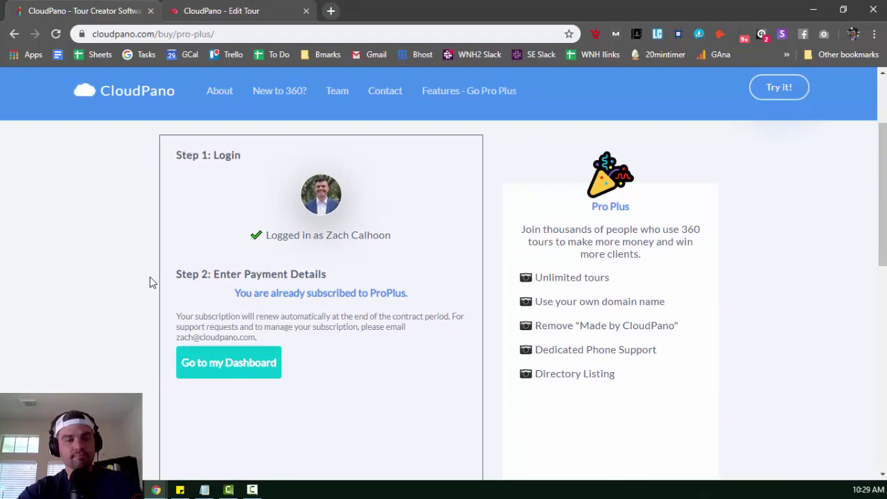
pyautogui.scroll(2, 151, 278)
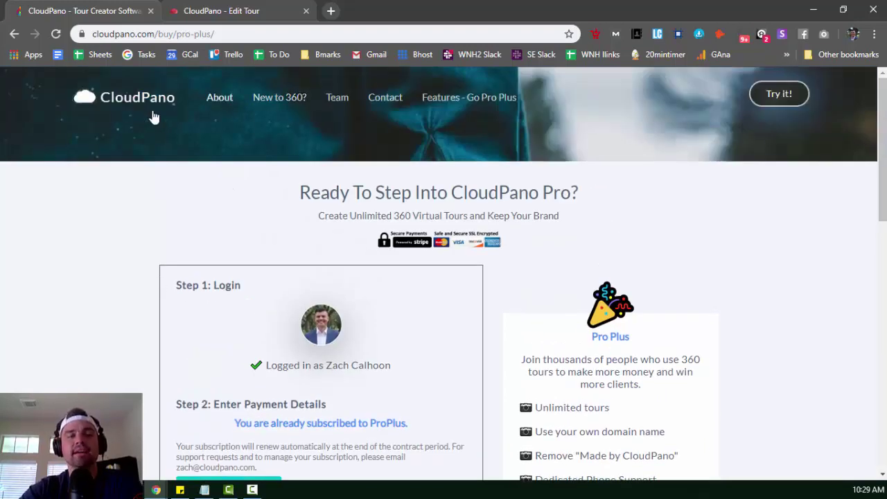
pyautogui.click(135, 102)
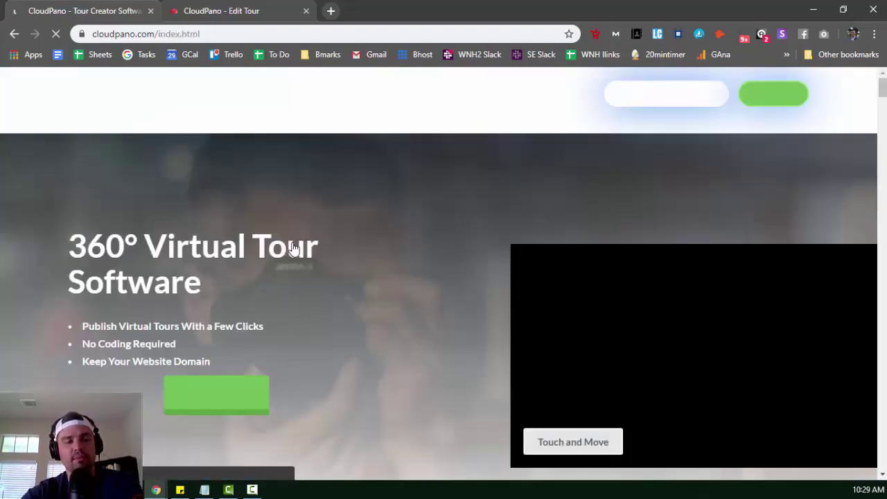